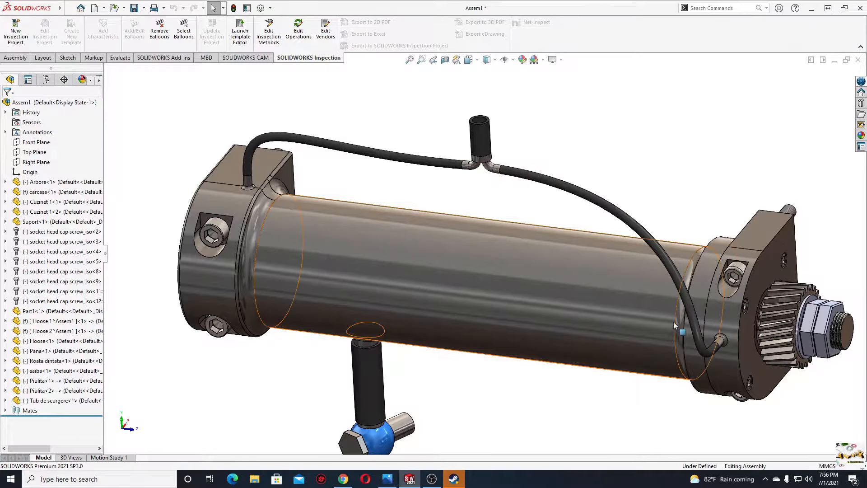
Delete both curved hose components, Hoose 1 and Hoose 2, together with all their dependent items.
middle_drag(645, 207, 413, 186)
click(425, 185)
ctrl+click(501, 205)
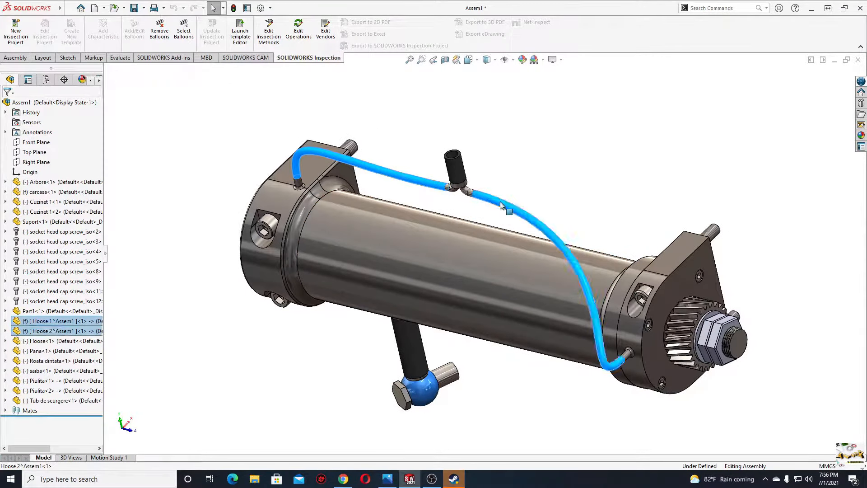
key(Delete)
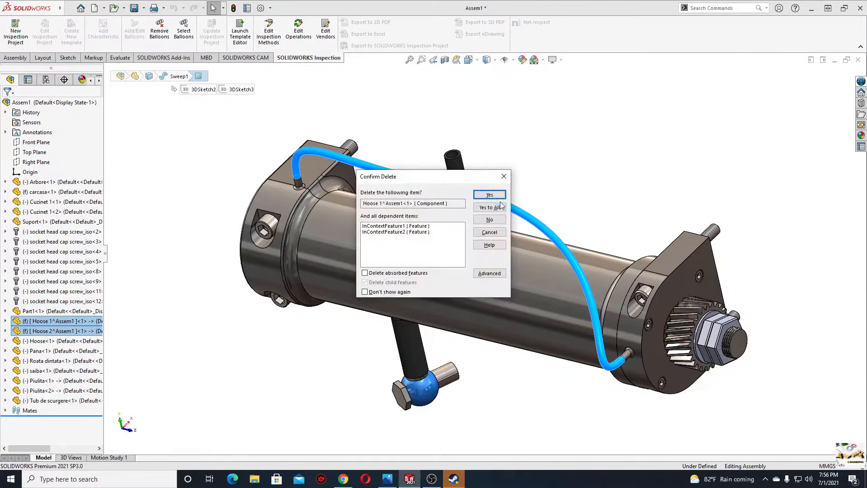
click(490, 207)
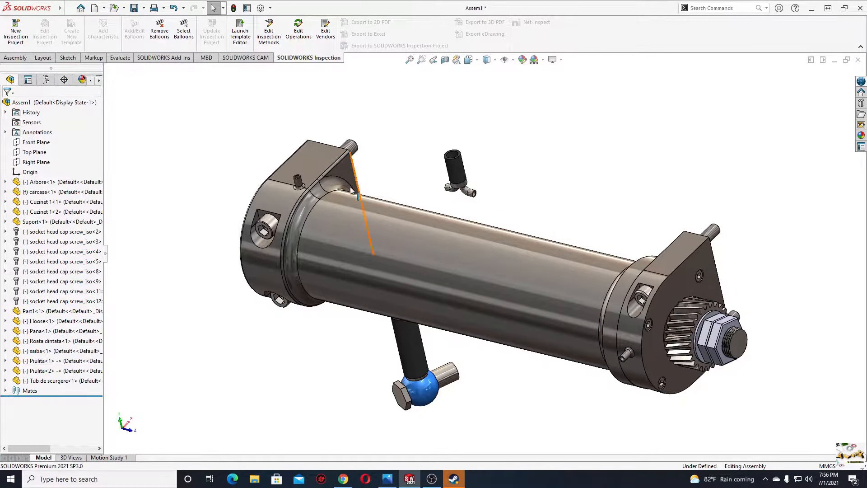
Examine the small nozzles at both ends of the housing and the Y-shaped connector above it.
scroll(349, 188, down, 3)
scroll(349, 188, down, 2)
scroll(266, 283, down, 5)
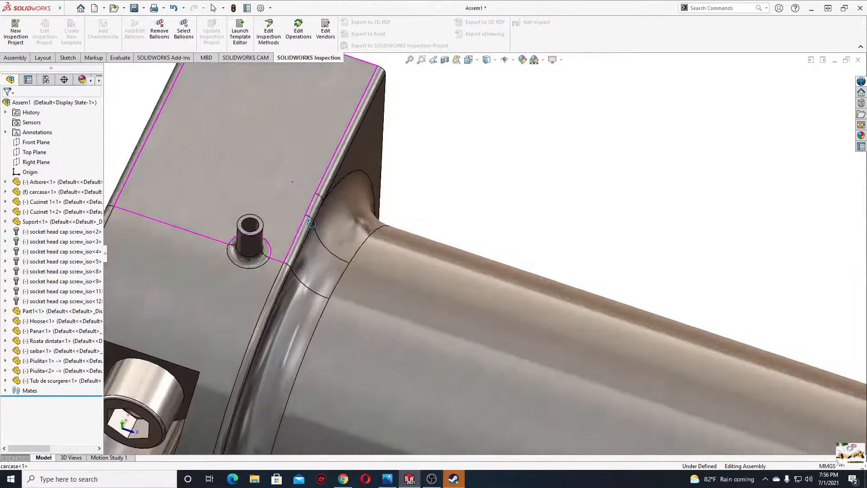
middle_drag(267, 283, 383, 141)
ctrl+middle_drag(723, 235, 474, 256)
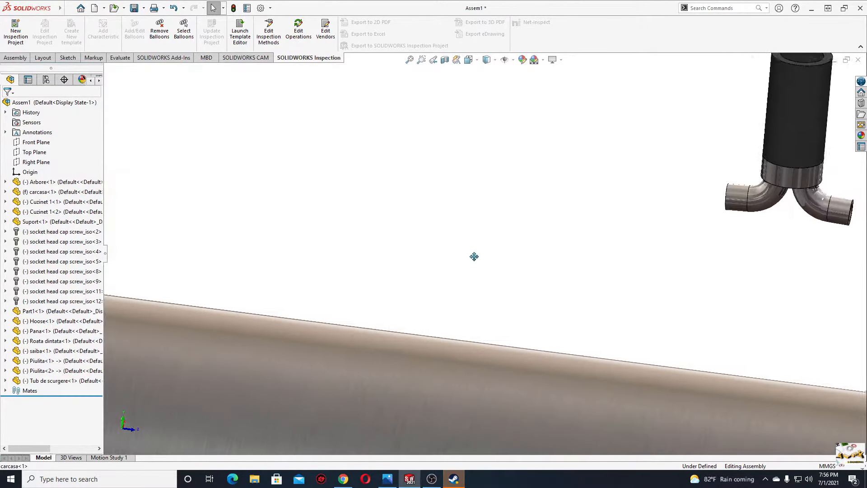
ctrl+middle_drag(677, 221, 549, 269)
middle_drag(601, 246, 610, 280)
scroll(616, 291, up, 6)
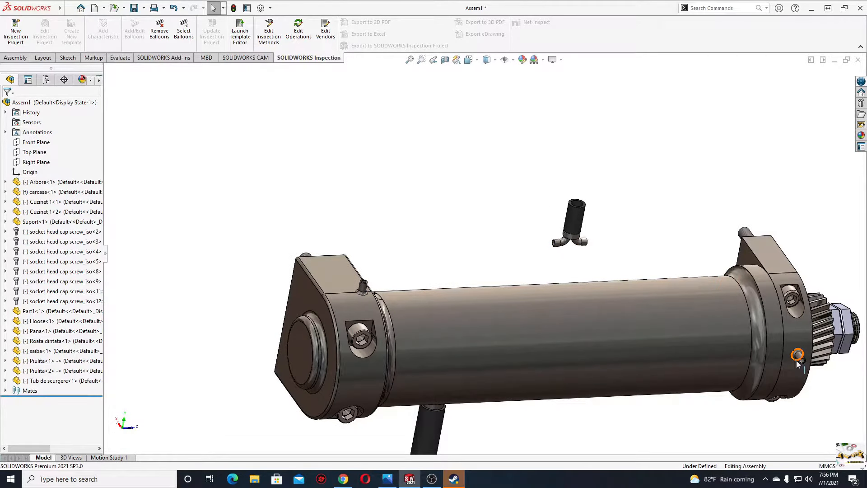
middle_drag(696, 307, 621, 300)
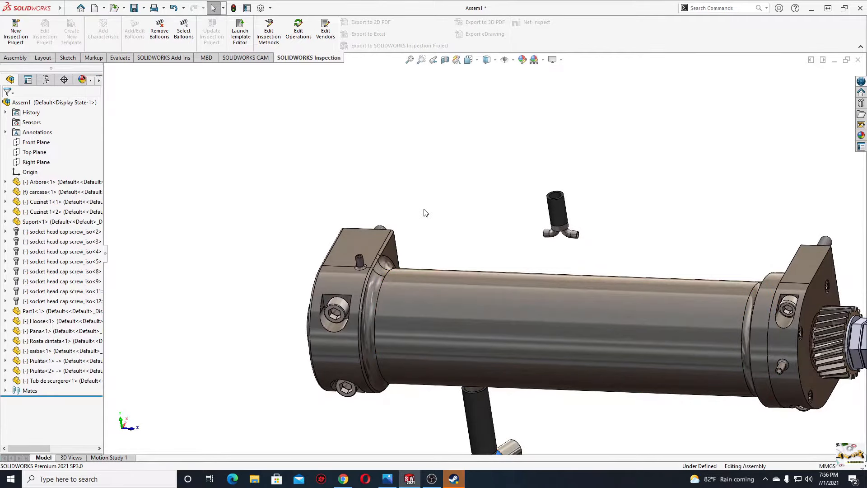
ctrl+middle_drag(405, 221, 423, 226)
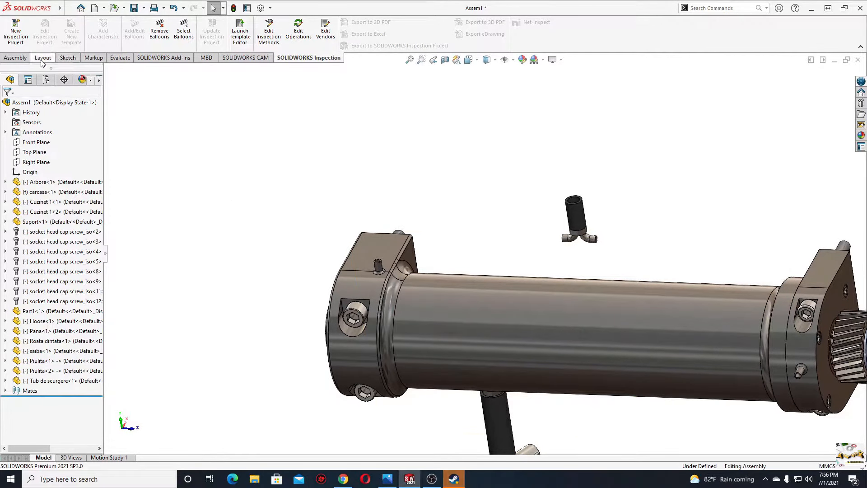
Insert a new empty part into the assembly as a virtual component, without choosing a placement face.
mouse_move(62, 9)
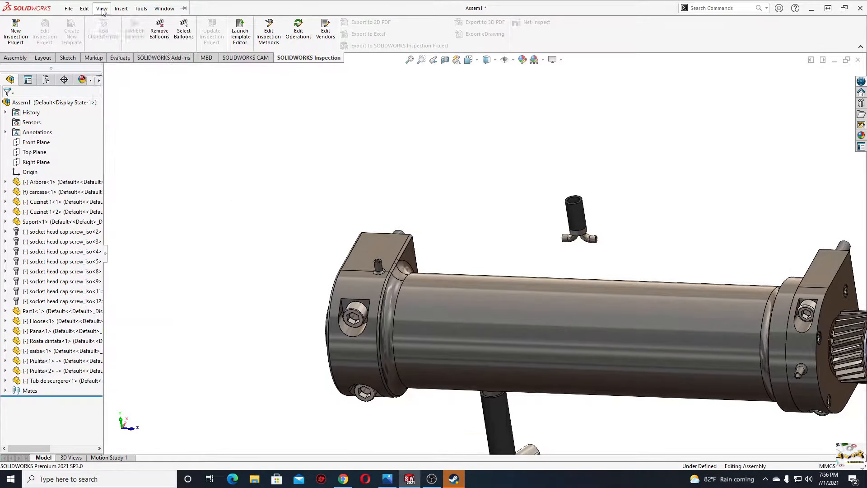
click(118, 8)
mouse_move(133, 25)
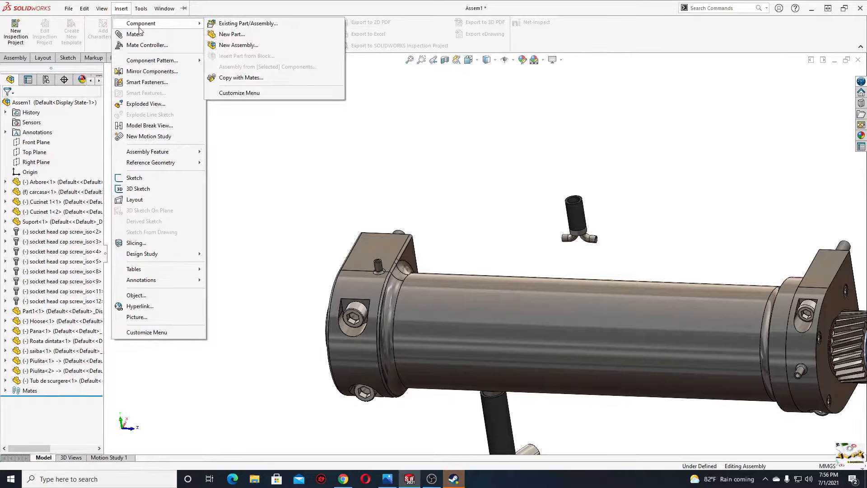
click(248, 36)
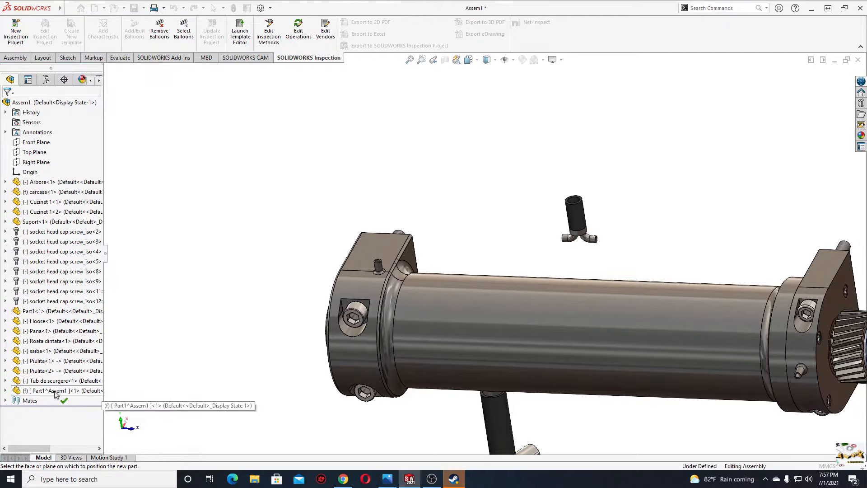
right_click(141, 329)
click(135, 299)
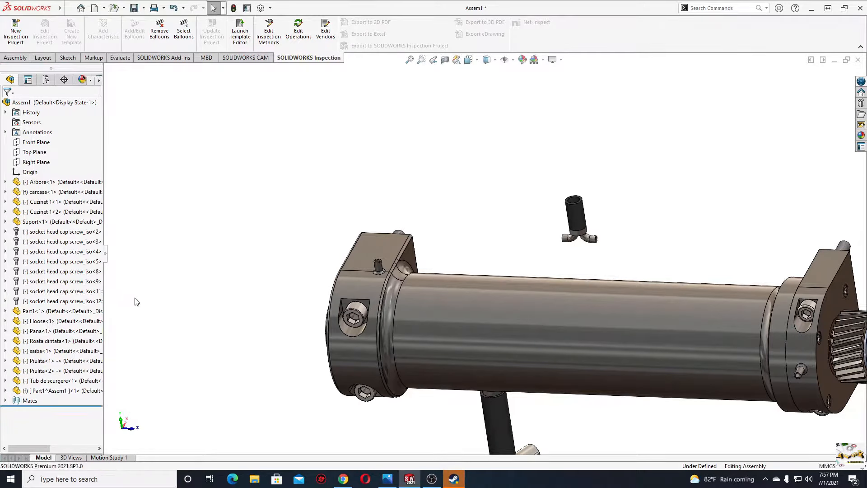
Rename the new part as Hose 1 and start editing it within the assembly.
right_click(49, 393)
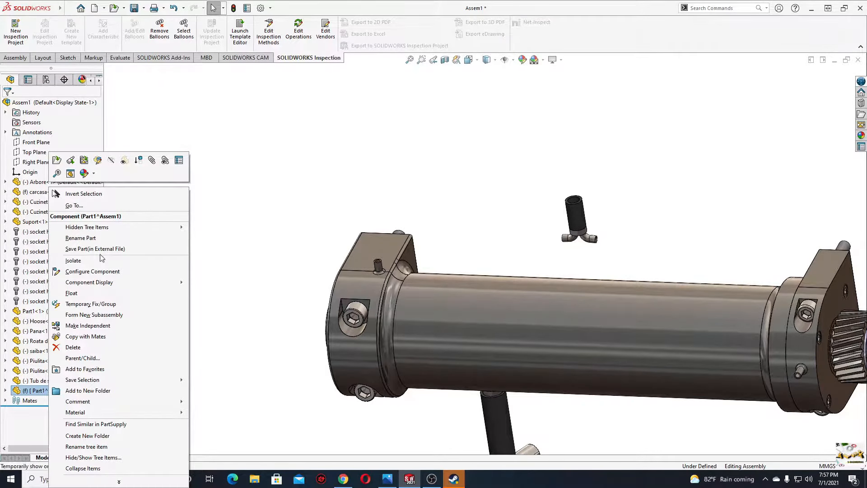
click(85, 238)
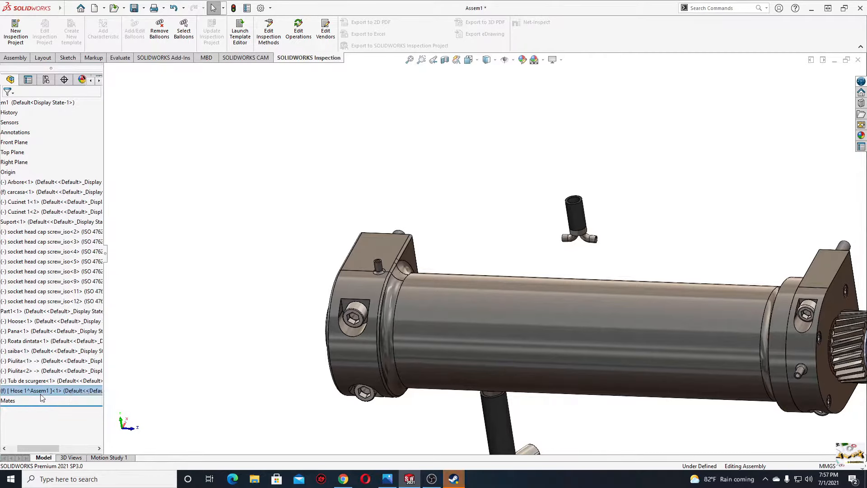
right_click(45, 392)
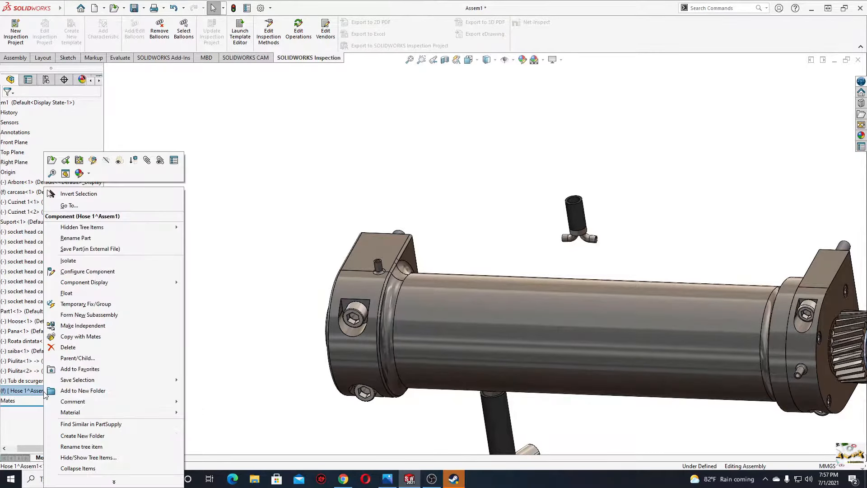
click(93, 161)
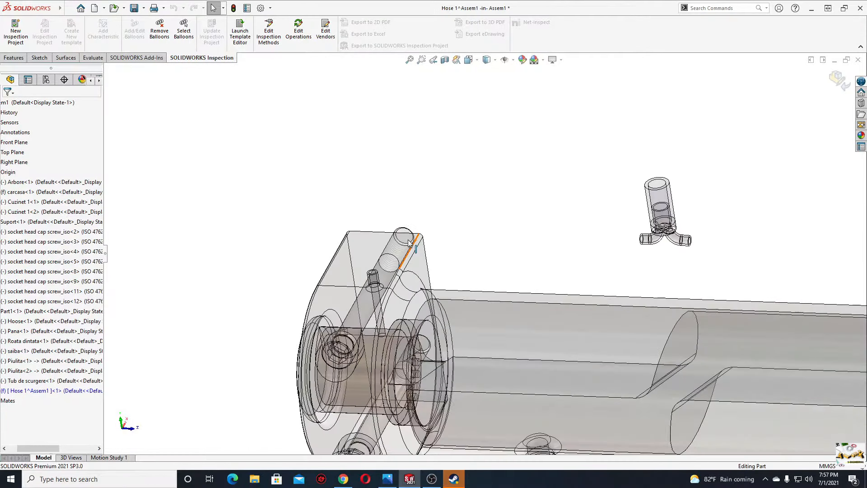
Create a 3D sketch by converting the inner and outer circular edges of the housing nozzle opposite the gear end.
scroll(356, 240, down, 6)
ctrl+middle_drag(354, 235, 309, 212)
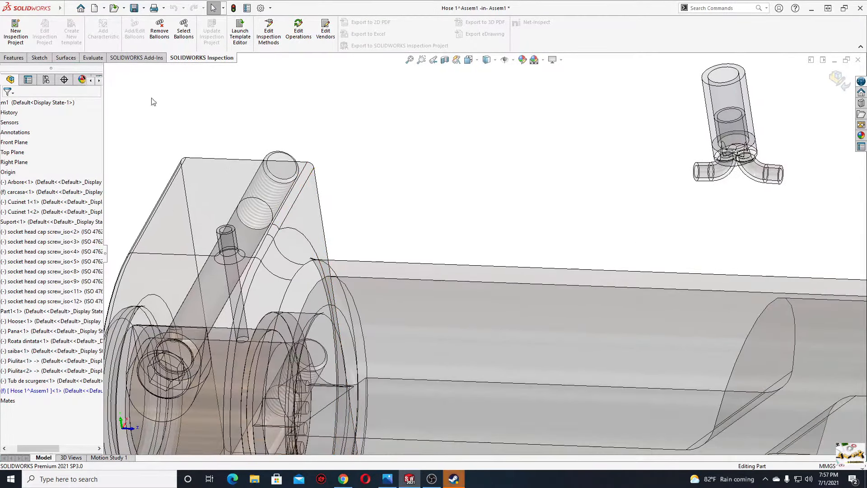
click(40, 58)
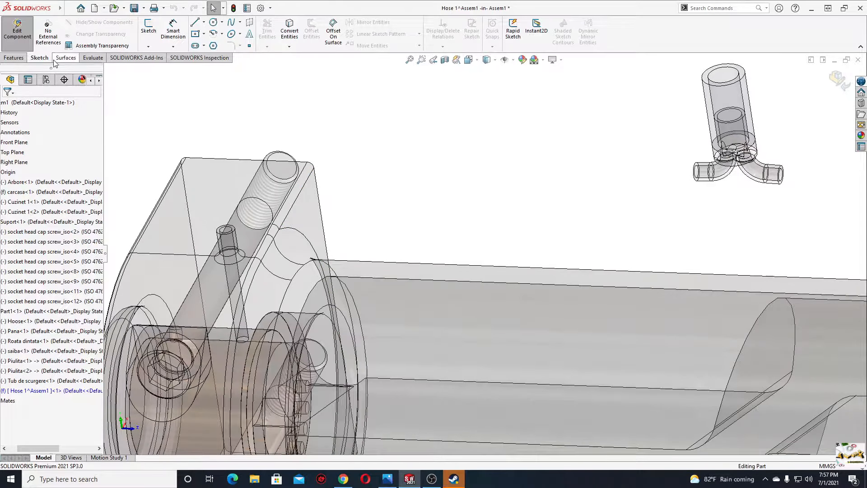
click(149, 47)
click(162, 68)
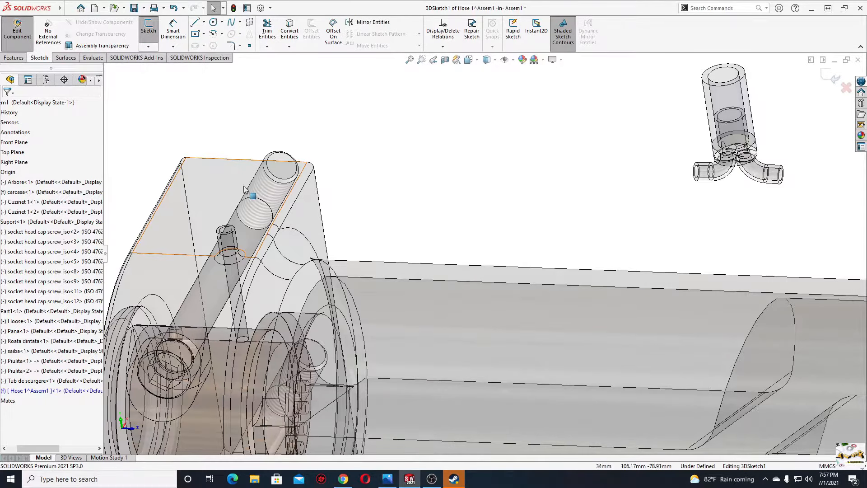
scroll(252, 237, down, 5)
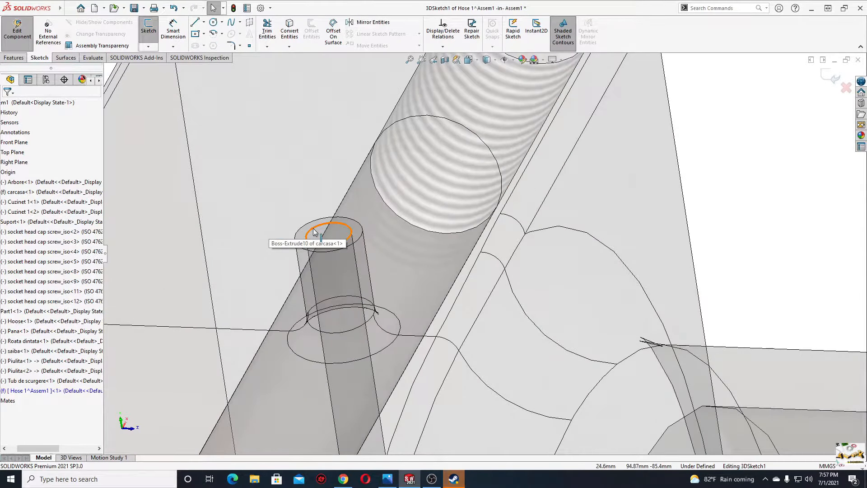
click(315, 231)
ctrl+click(307, 221)
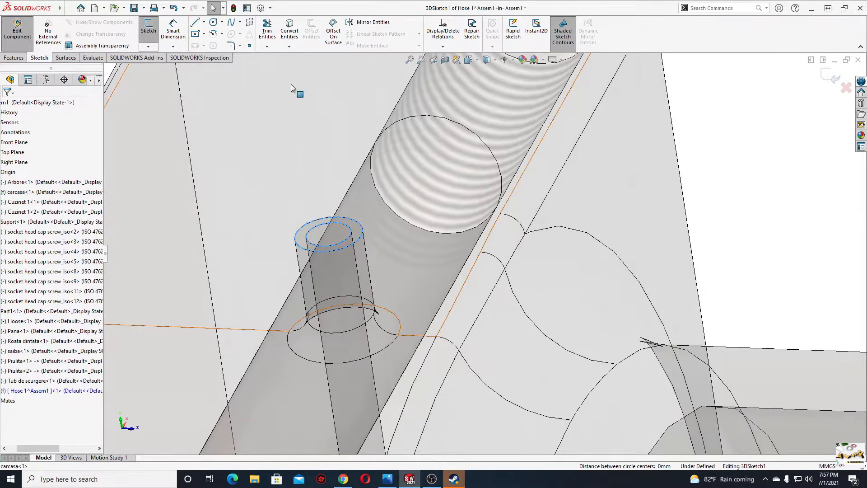
click(289, 30)
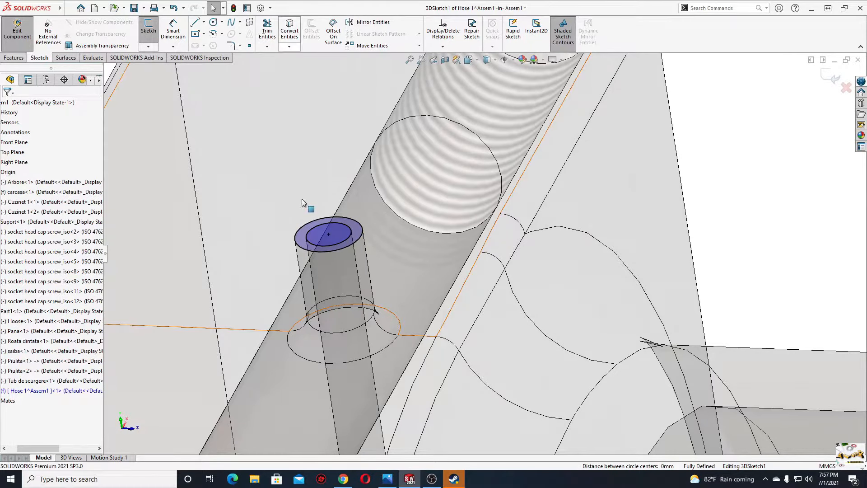
scroll(302, 201, up, 5)
ctrl+middle_drag(453, 225, 301, 241)
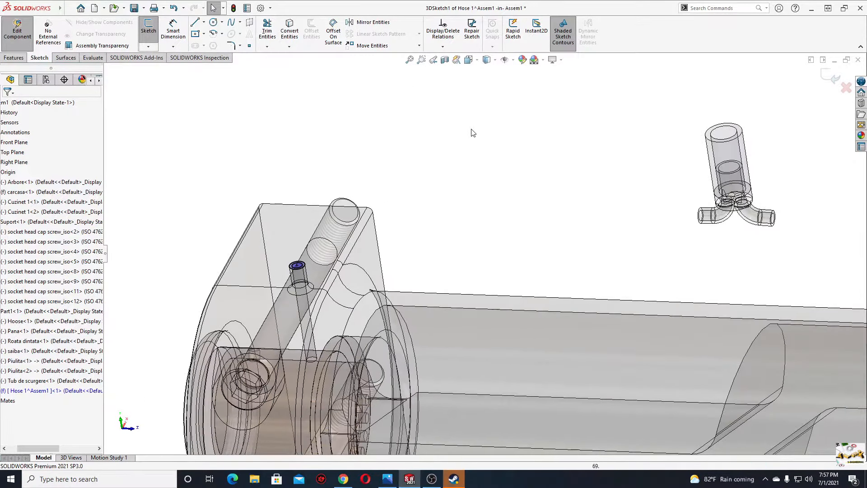
click(825, 80)
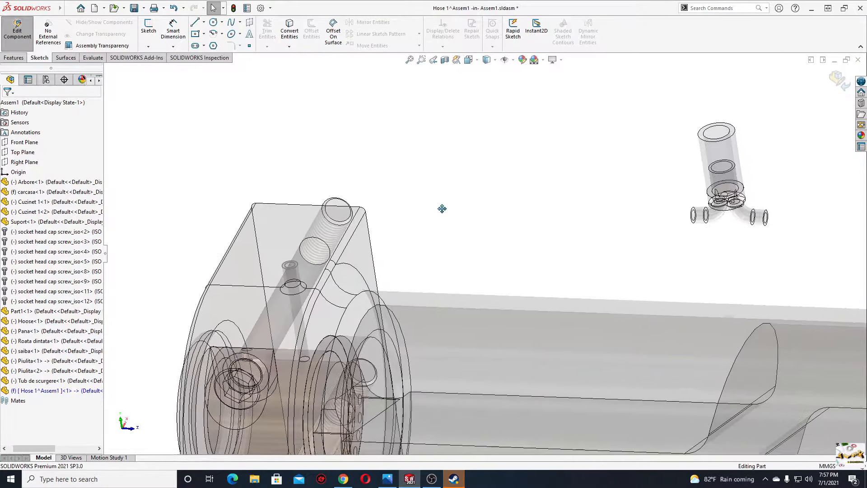
Show the temporary axes of the cylindrical features in the assembly.
ctrl+middle_drag(445, 213, 428, 208)
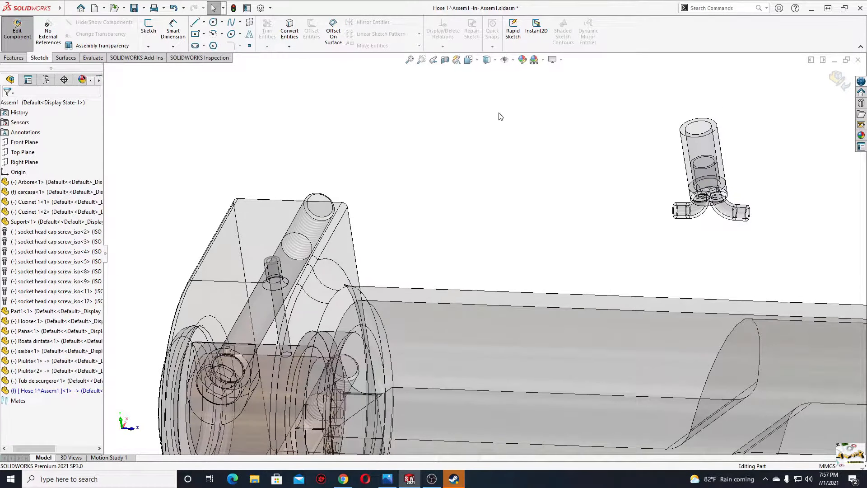
click(514, 60)
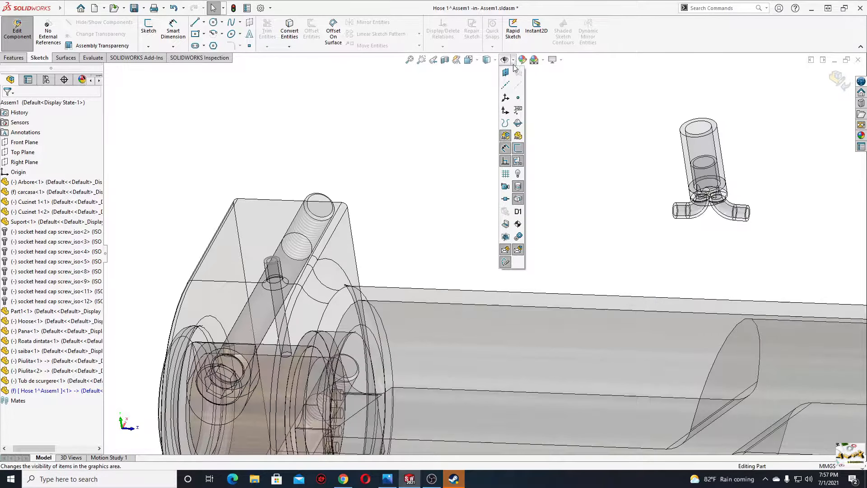
click(517, 88)
scroll(345, 226, down, 2)
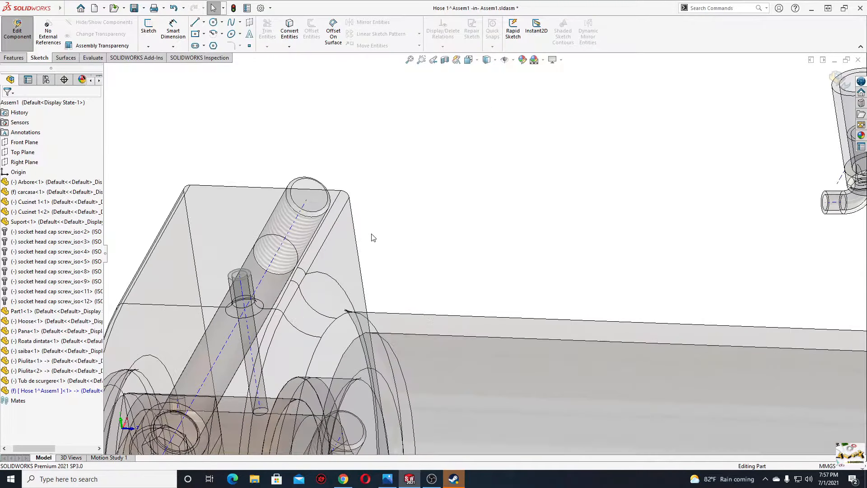
ctrl+middle_drag(316, 260, 386, 250)
scroll(357, 191, up, 1)
ctrl+middle_drag(387, 202, 318, 192)
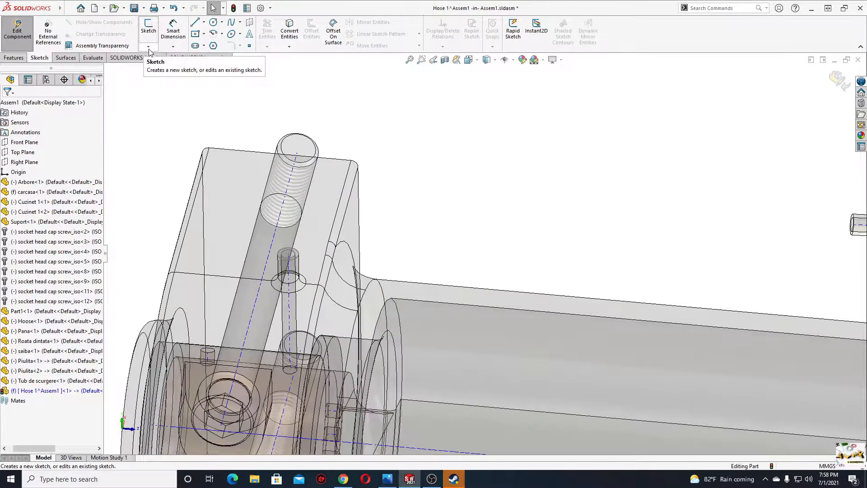
In a second 3D sketch, draw a two-point spline from the housing nozzle's centre to the centre of the Y-connector's nearer branch opening.
click(148, 47)
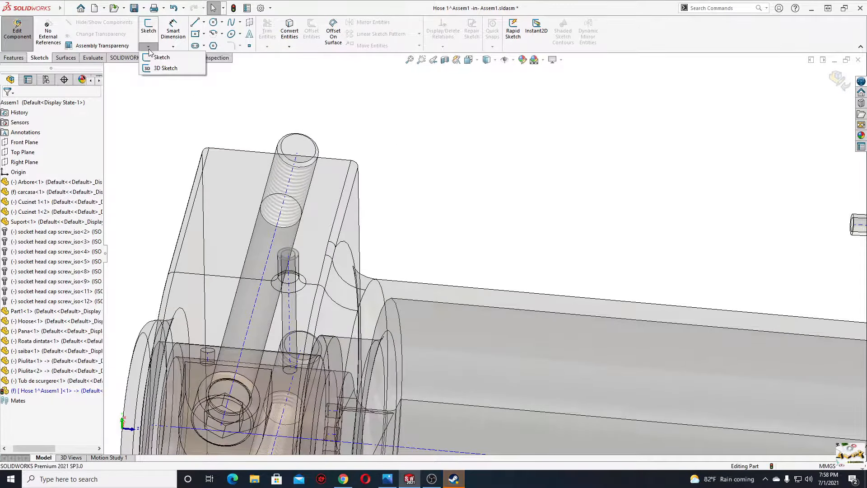
click(166, 68)
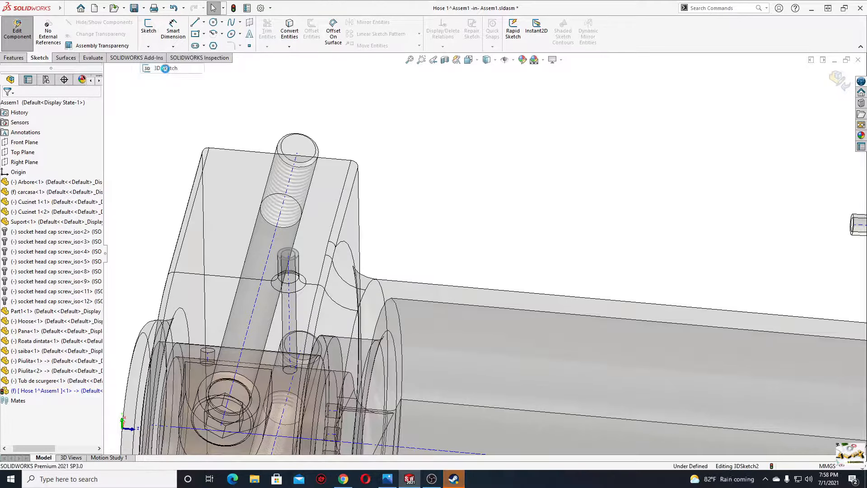
click(232, 23)
scroll(318, 264, down, 5)
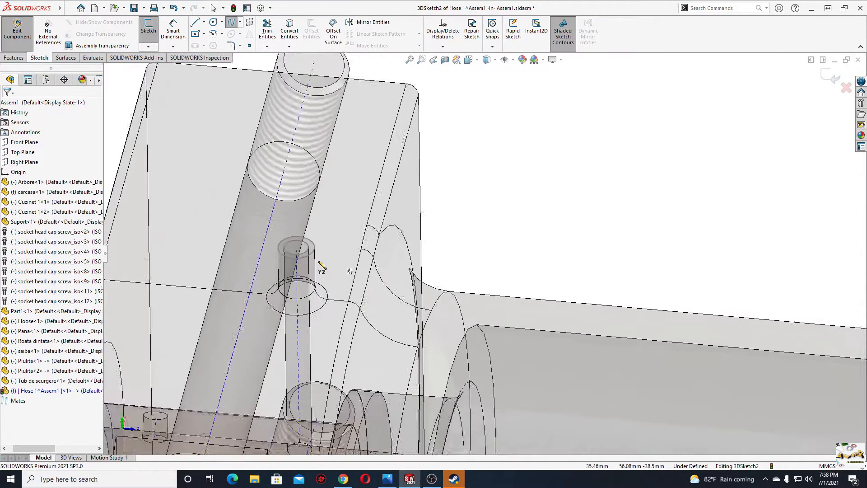
click(303, 246)
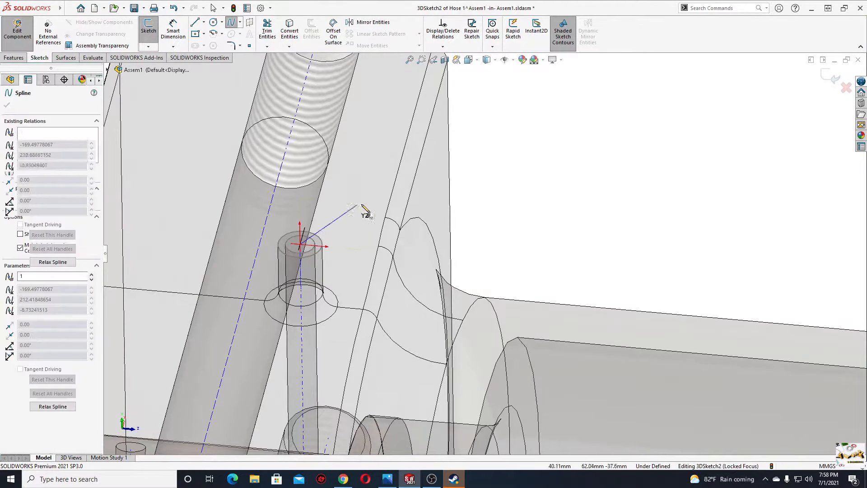
scroll(601, 189, up, 4)
ctrl+middle_drag(773, 236, 567, 276)
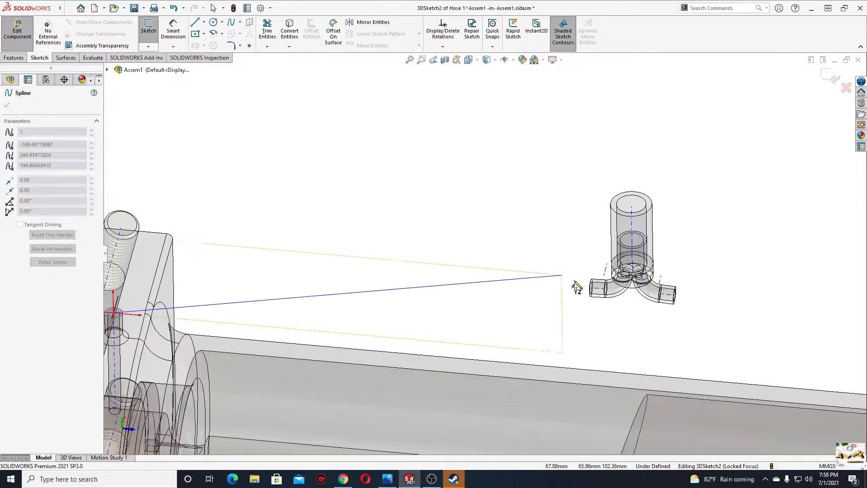
scroll(593, 284, down, 5)
click(573, 287)
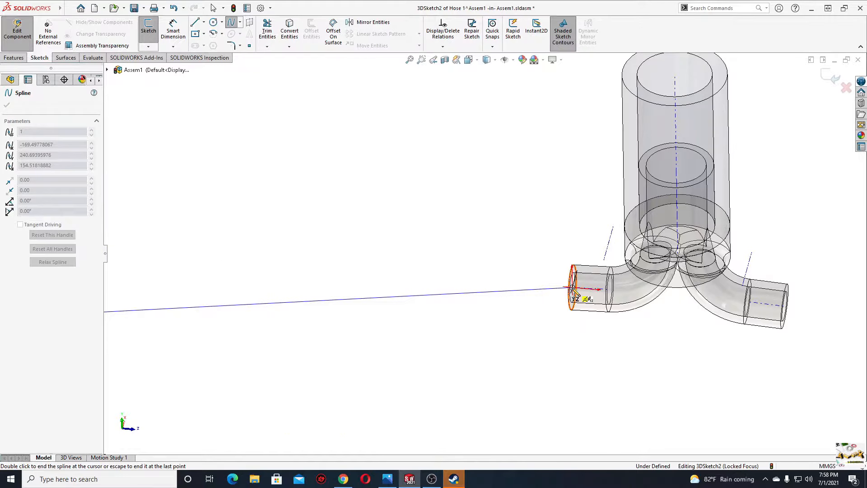
right_click(497, 264)
click(513, 271)
scroll(440, 276, up, 1)
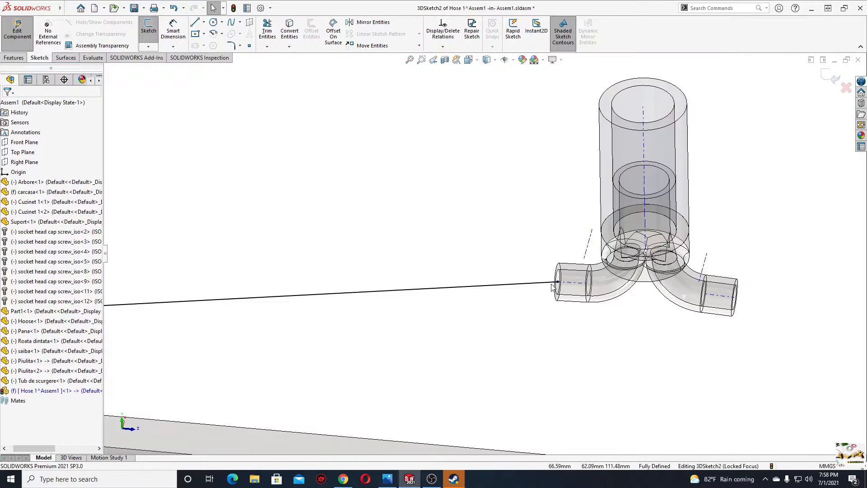
Make the hose spline tangent to the axis of the Y-connector's nearer branch.
click(559, 282)
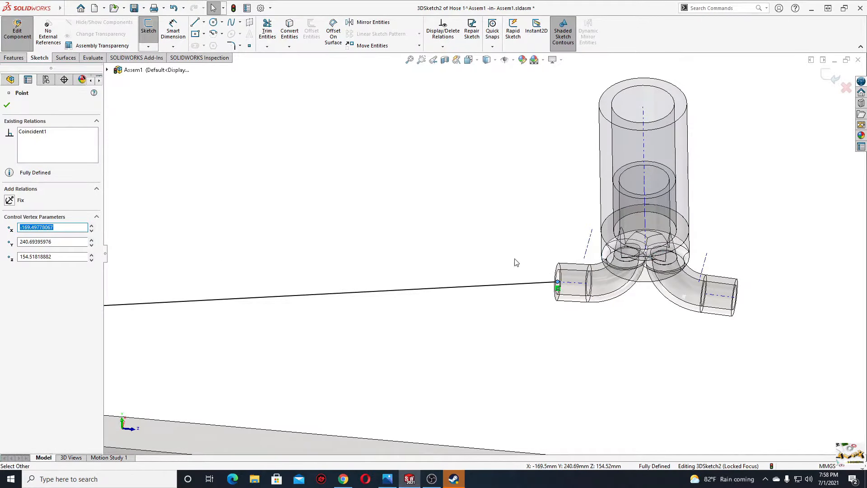
click(515, 260)
click(541, 284)
ctrl+click(570, 283)
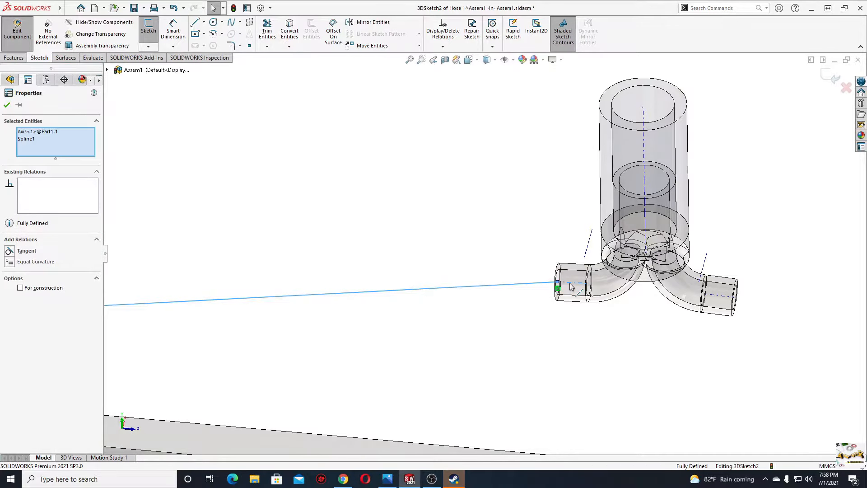
click(596, 245)
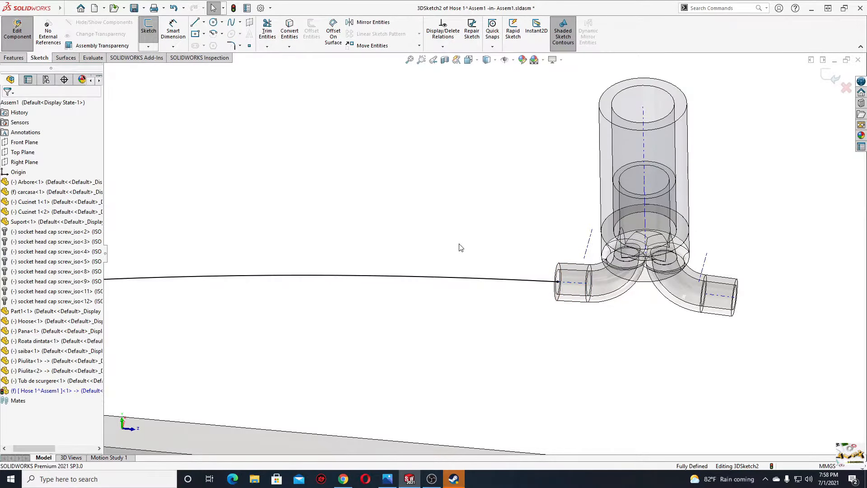
Make the spline tangent to the housing nozzle's axis as well and finish the 3D sketch.
scroll(379, 306, down, 8)
scroll(380, 303, down, 6)
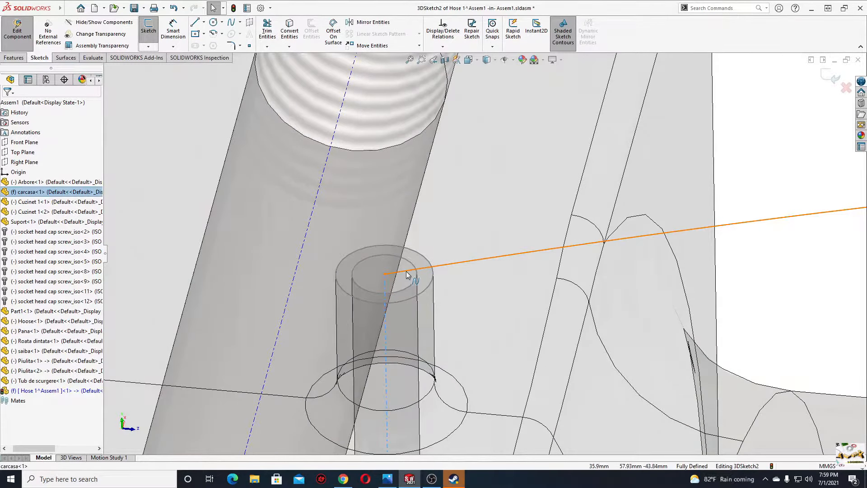
click(406, 271)
ctrl+click(386, 291)
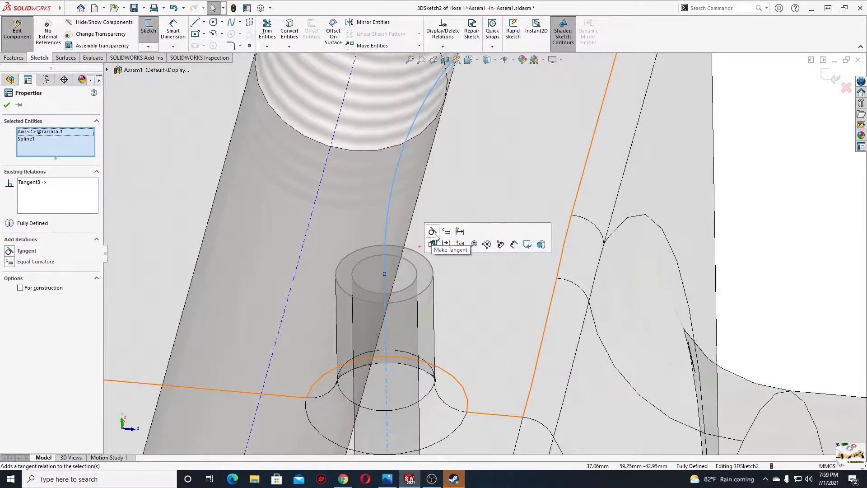
click(436, 235)
scroll(646, 210, up, 8)
ctrl+middle_drag(644, 213, 435, 215)
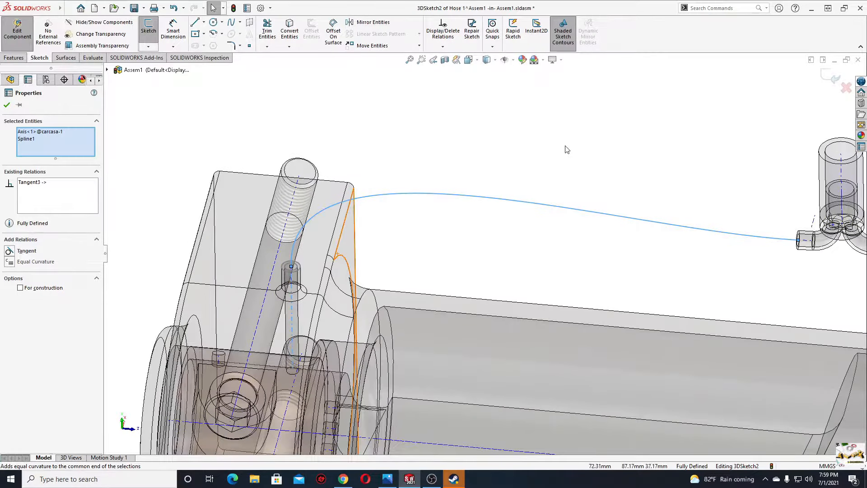
click(571, 163)
scroll(297, 271, down, 3)
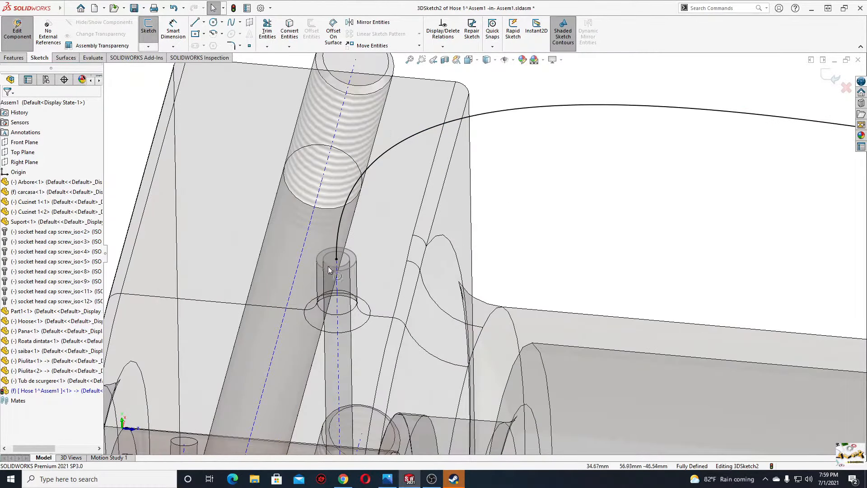
scroll(361, 273, up, 5)
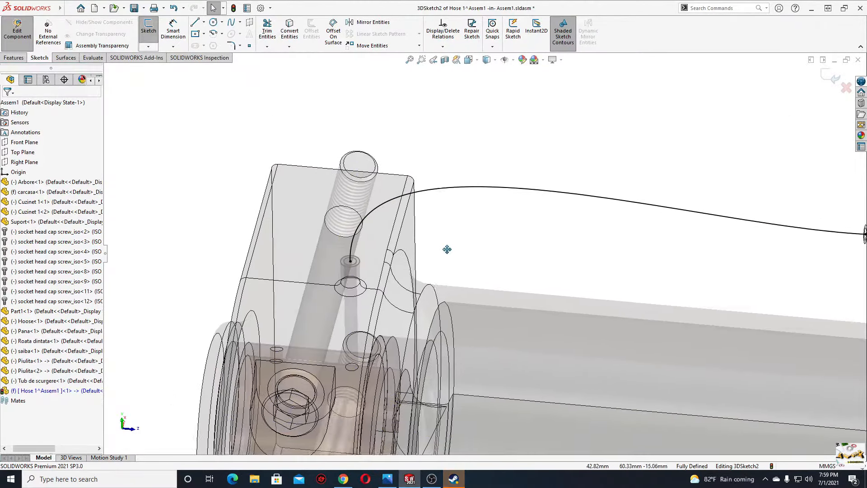
scroll(429, 219, up, 2)
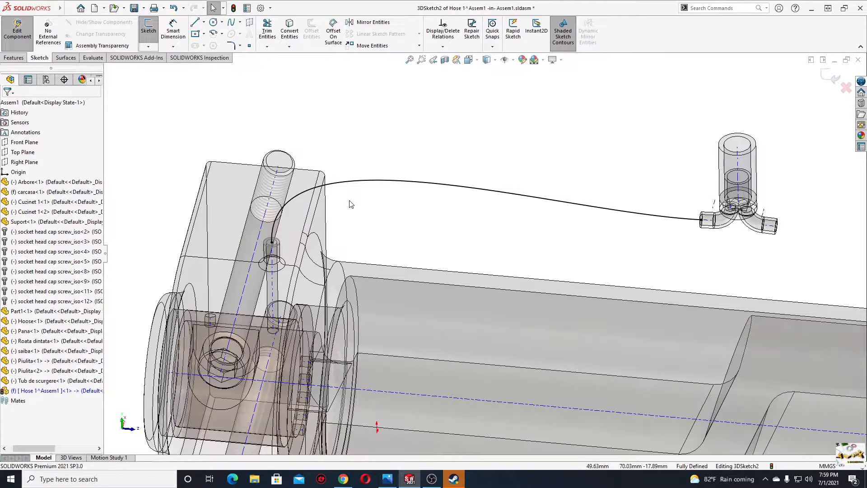
click(833, 80)
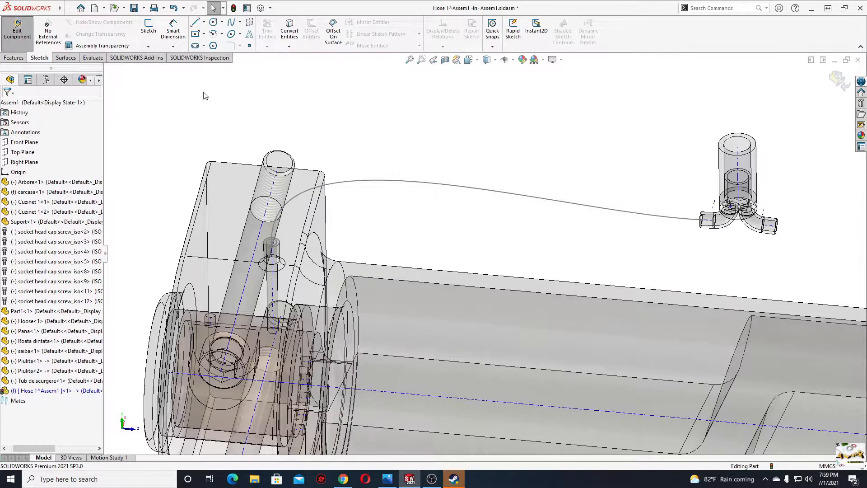
Create a swept boss using the two concentric nozzle circles (3DSketch1) as profile and the spline (3DSketch2) as path.
click(14, 57)
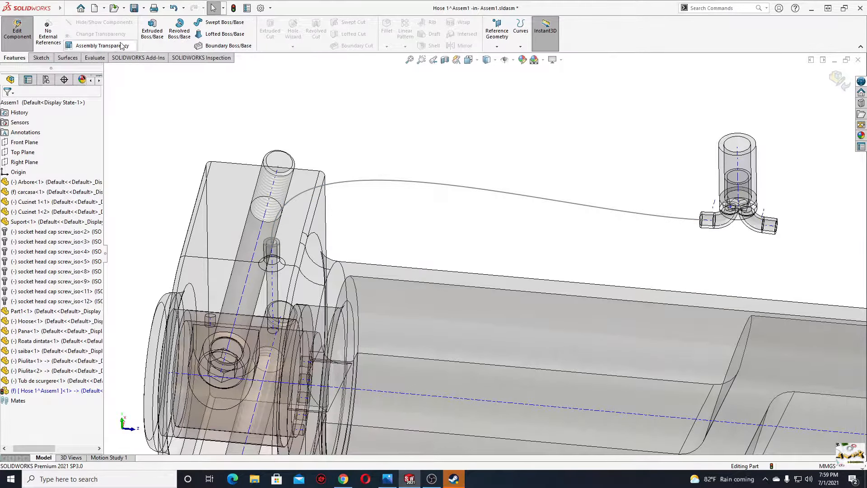
click(223, 24)
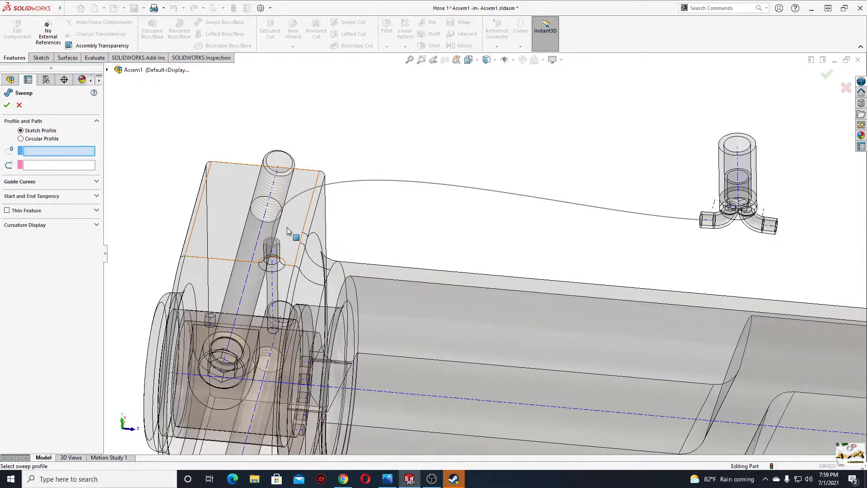
scroll(289, 231, down, 5)
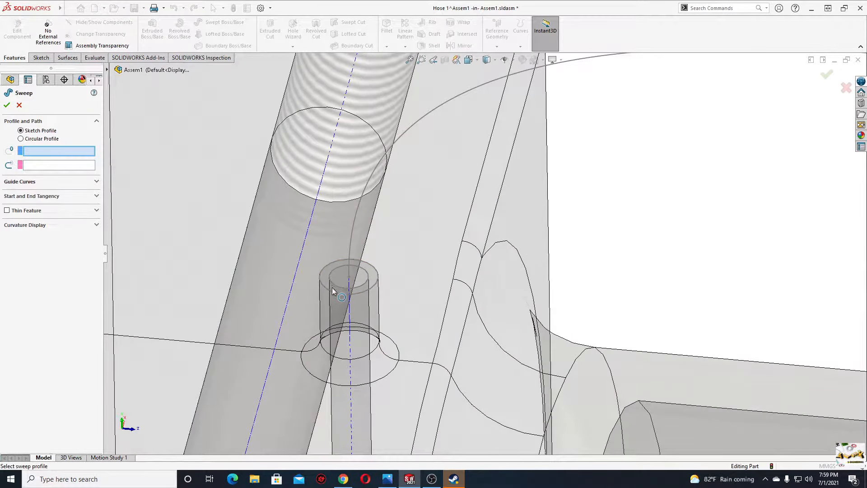
click(334, 289)
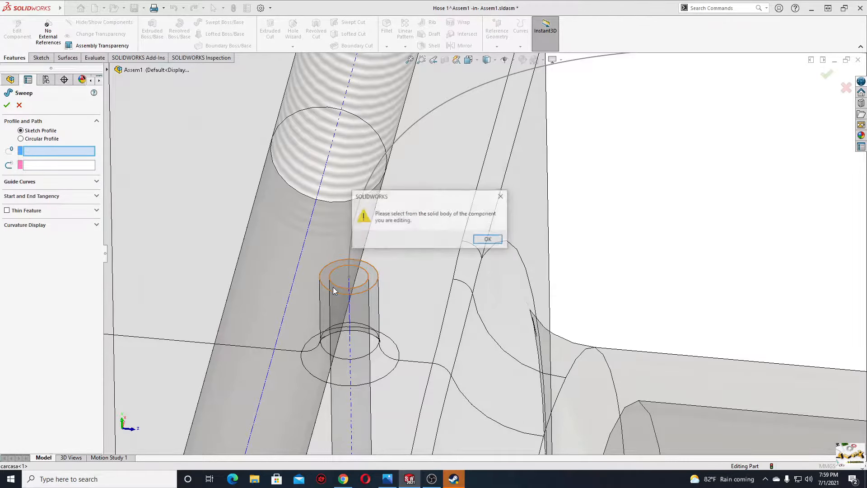
click(489, 240)
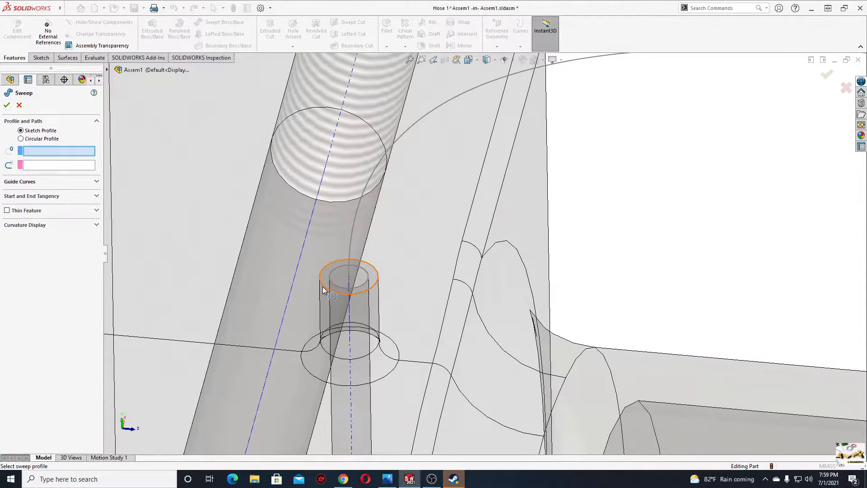
click(324, 290)
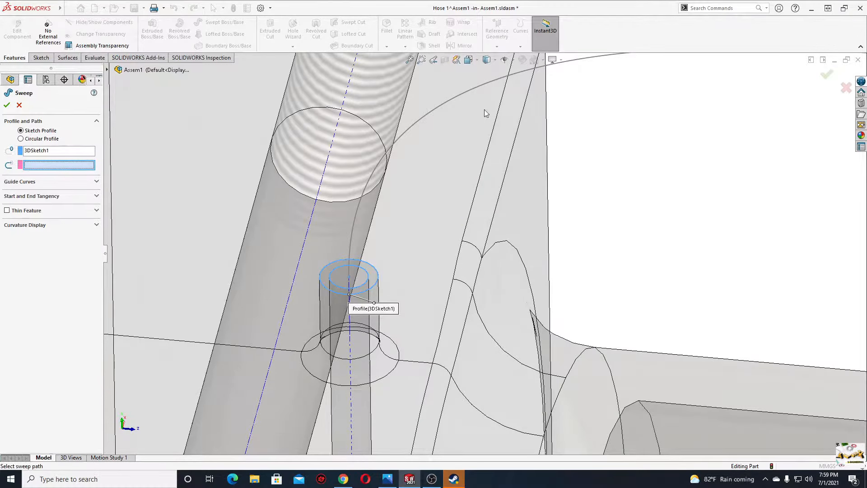
click(459, 93)
scroll(582, 216, up, 5)
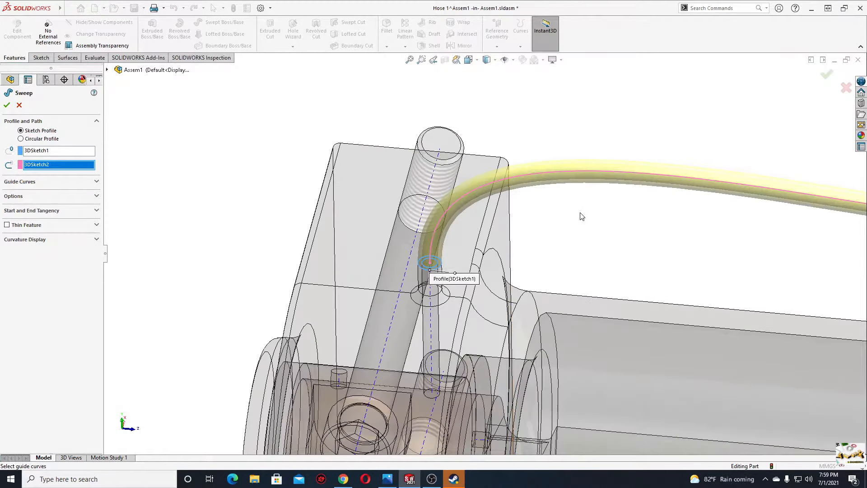
ctrl+middle_drag(582, 216, 267, 224)
ctrl+middle_drag(547, 236, 572, 214)
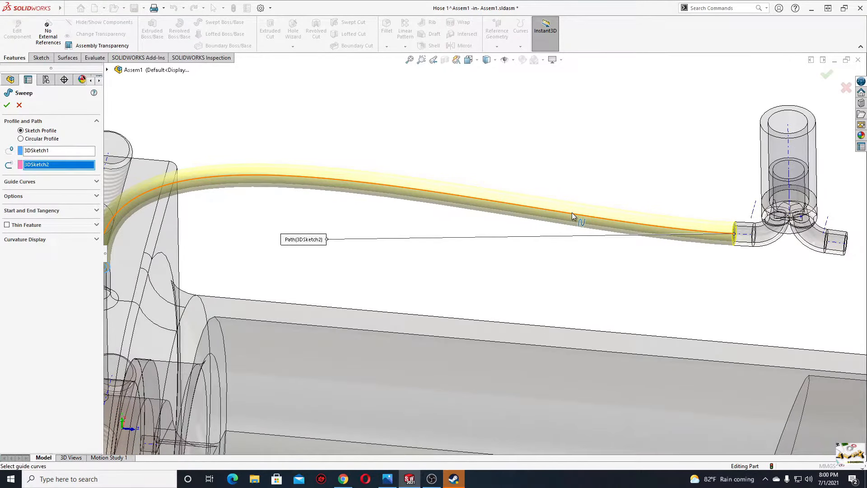
click(7, 105)
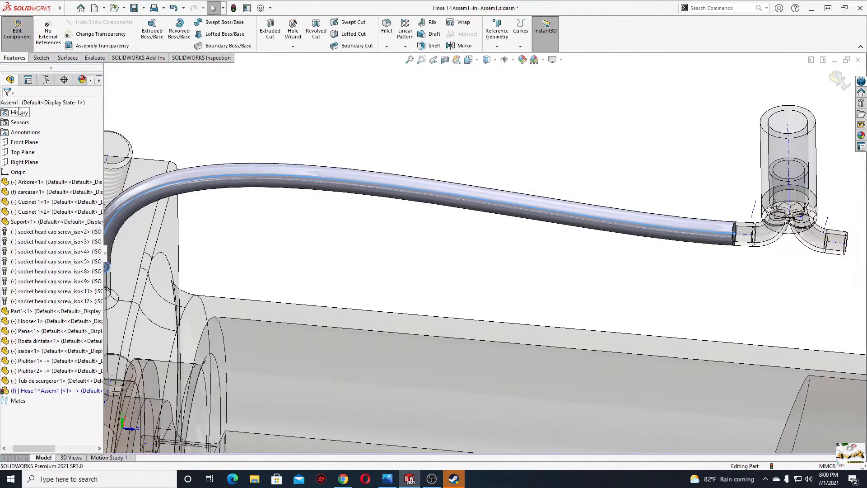
Apply the glossy rubber appearance to the body of the swept hose.
middle_drag(266, 142, 380, 180)
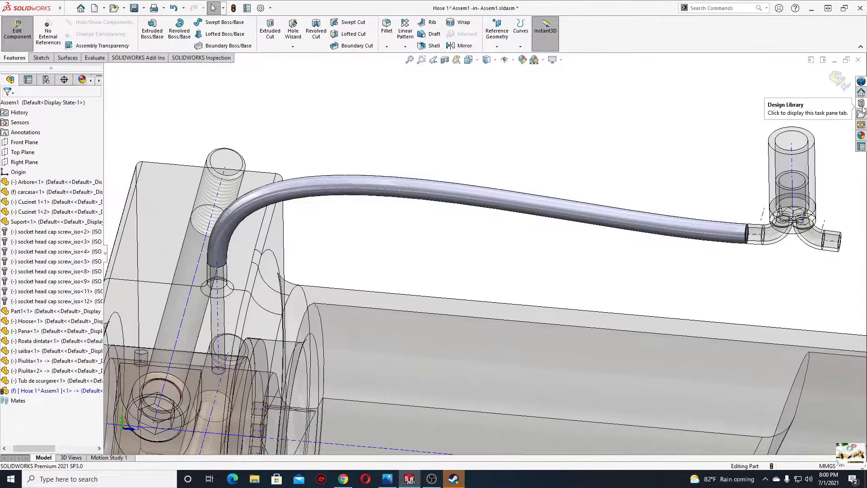
click(861, 136)
click(724, 87)
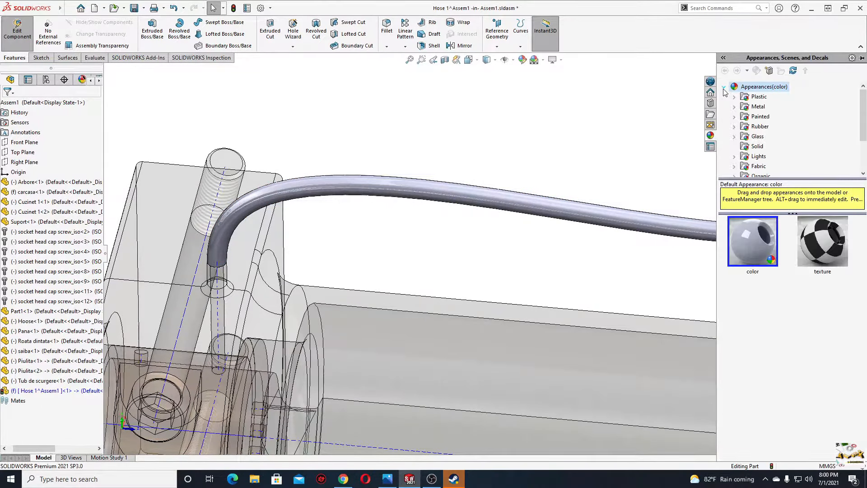
click(759, 126)
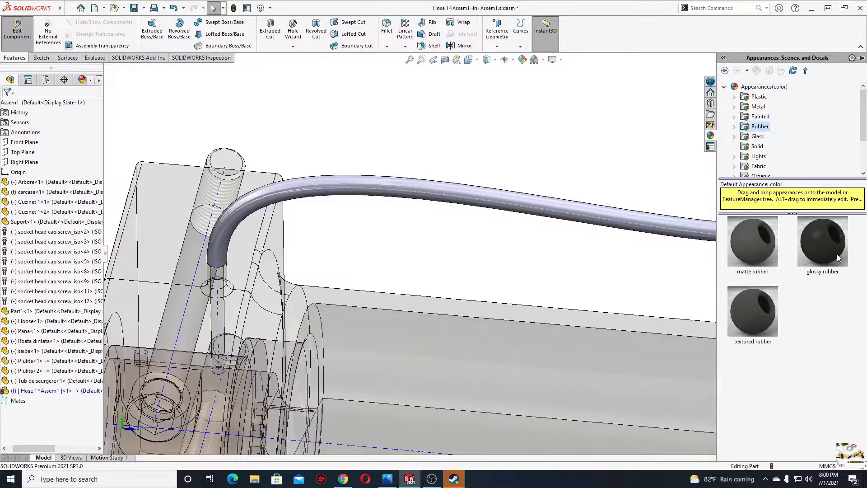
drag(837, 258, 540, 207)
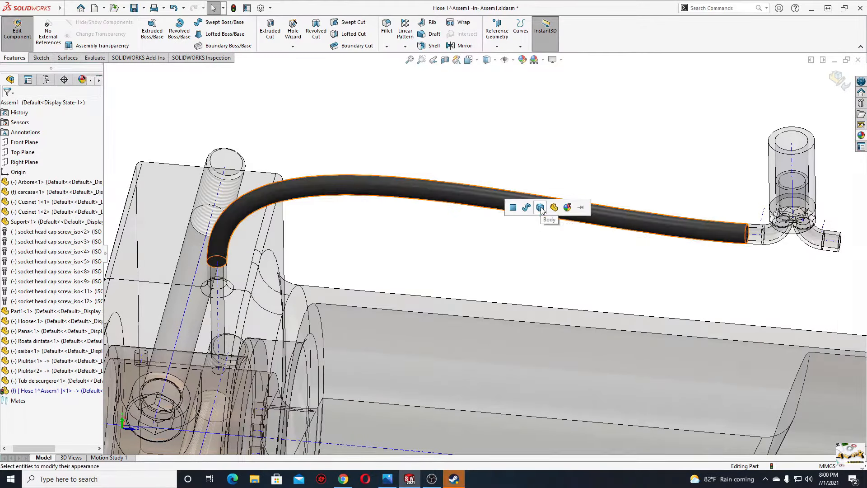
click(541, 207)
Finish editing Hose 1 and return to the assembly.
scroll(609, 242, down, 5)
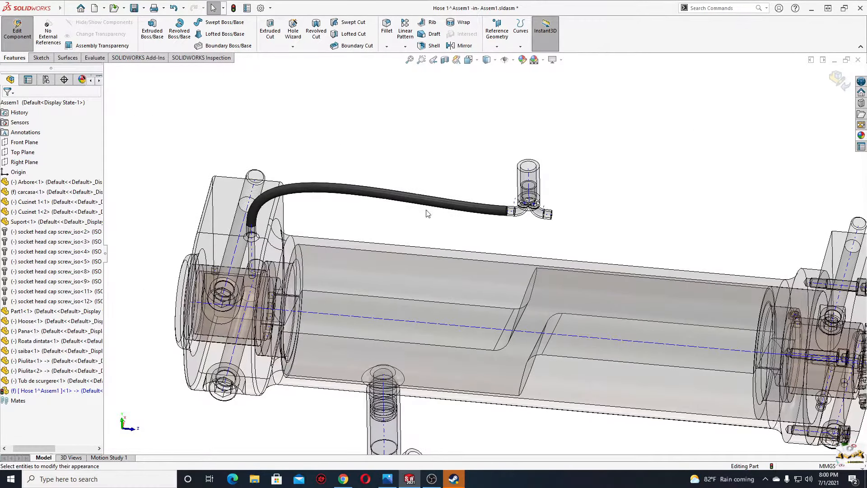
ctrl+middle_drag(502, 226, 476, 223)
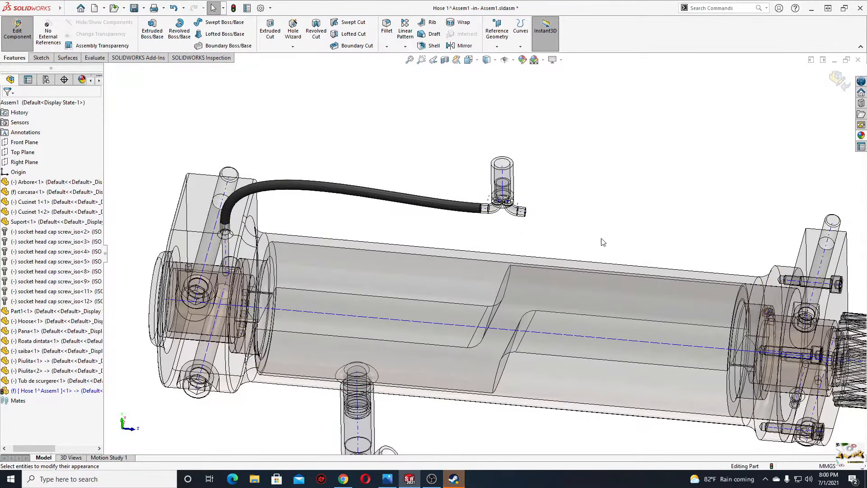
middle_drag(603, 242, 580, 181)
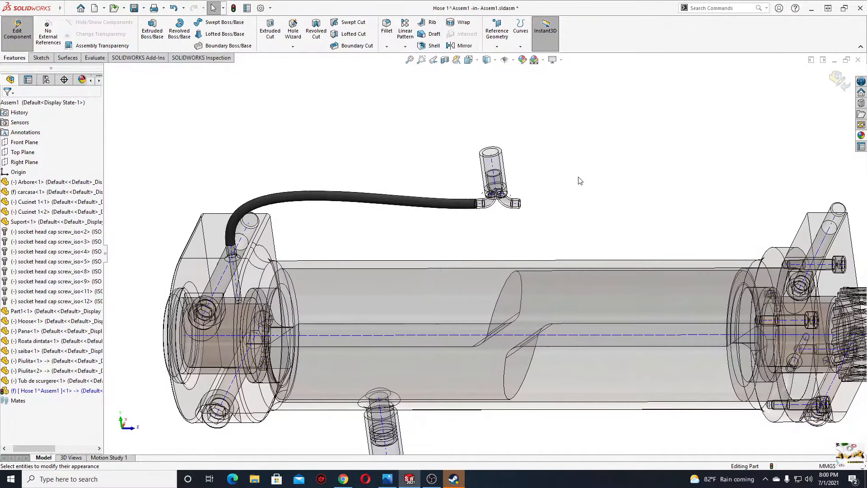
click(836, 79)
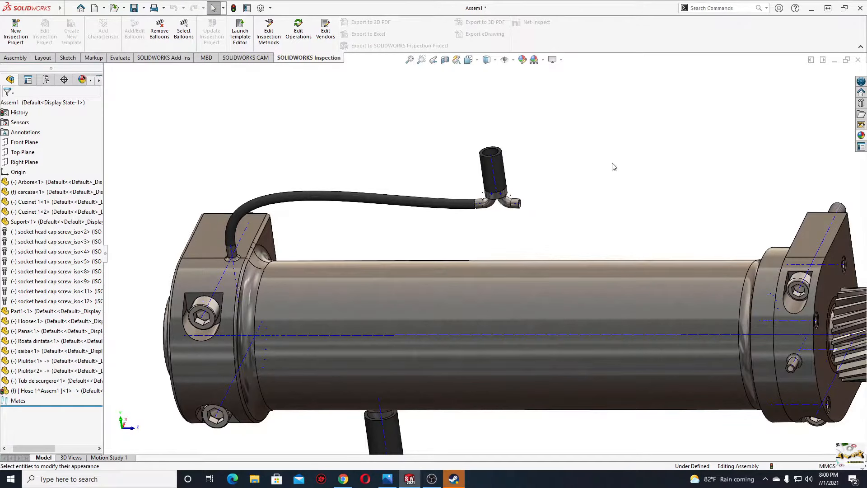
ctrl+middle_drag(366, 238, 382, 221)
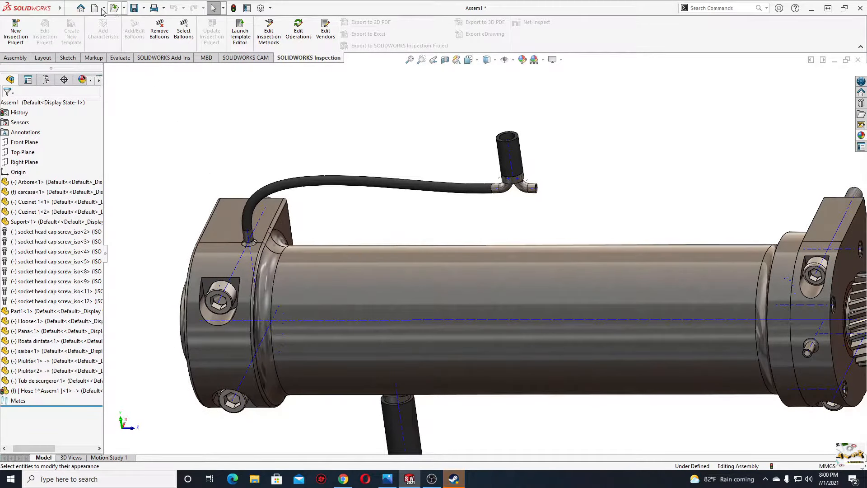
Insert a new part into the assembly without selecting a placement face or plane.
mouse_move(60, 8)
click(121, 8)
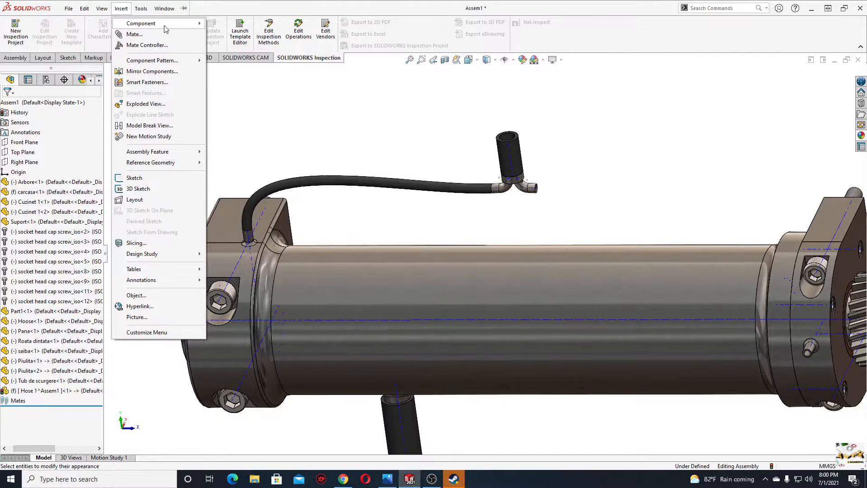
mouse_move(164, 28)
click(361, 35)
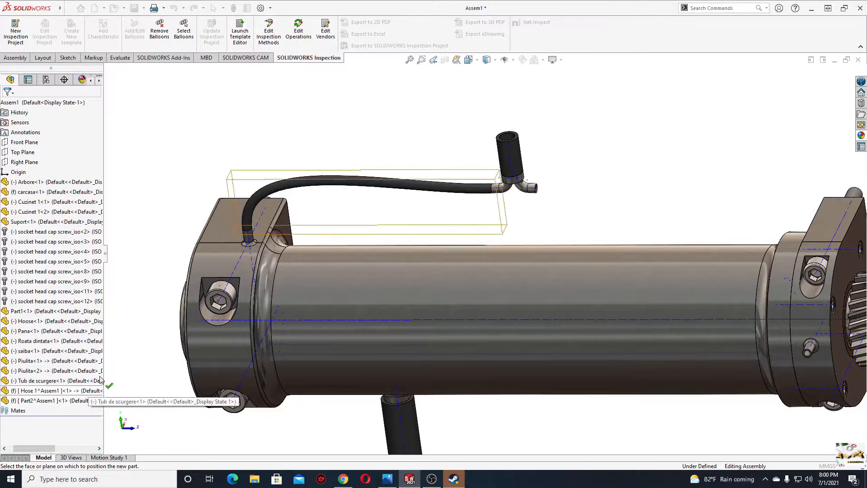
right_click(128, 323)
key(Escape)
Rename the new part as Hose 2 and start editing it within the assembly.
right_click(50, 402)
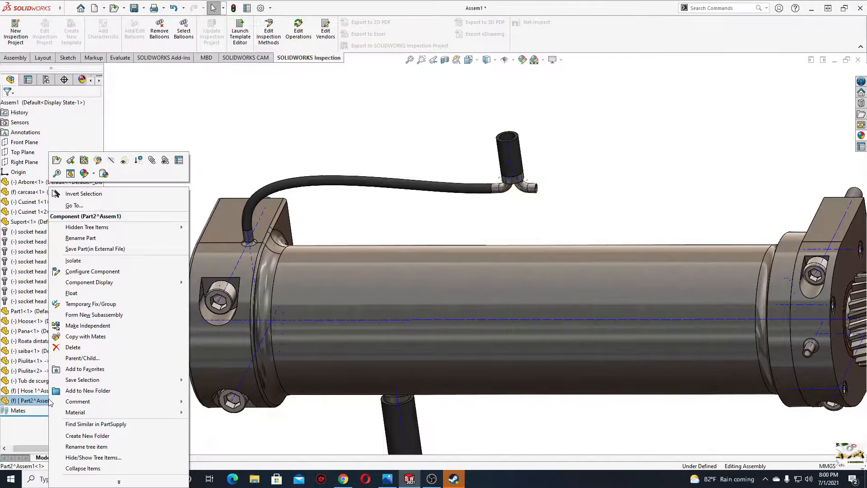
click(87, 240)
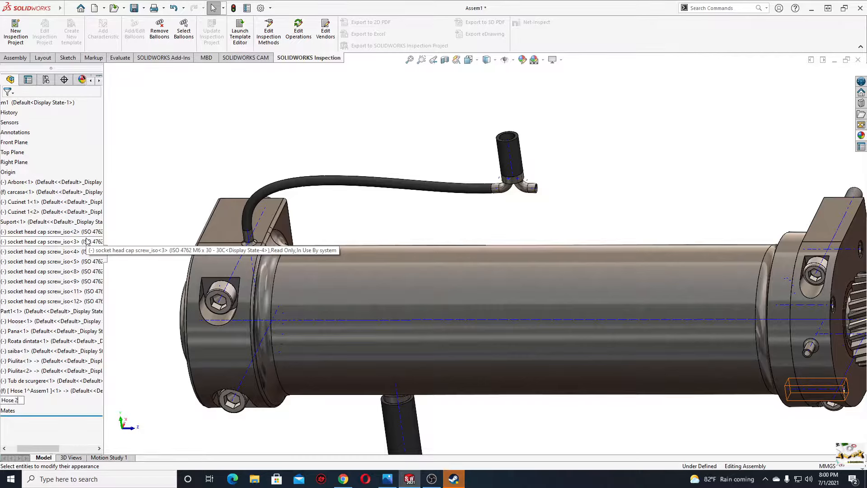
key(Return)
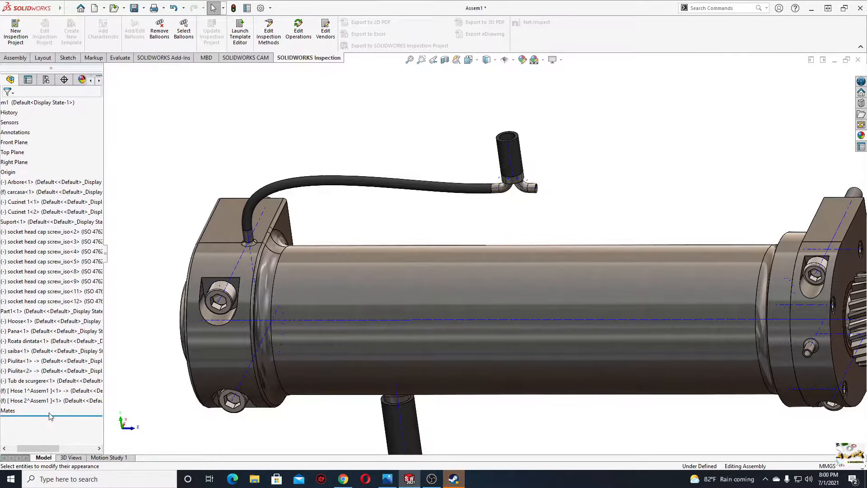
right_click(51, 402)
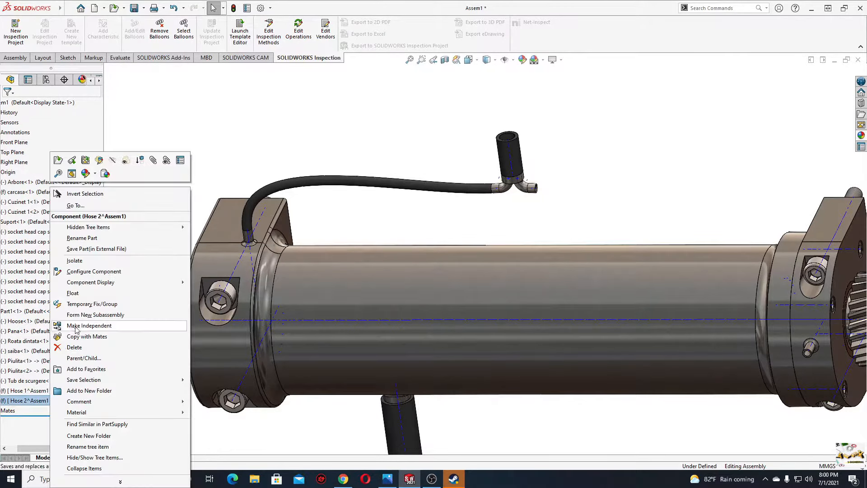
click(100, 161)
middle_drag(190, 167, 519, 275)
scroll(507, 261, down, 6)
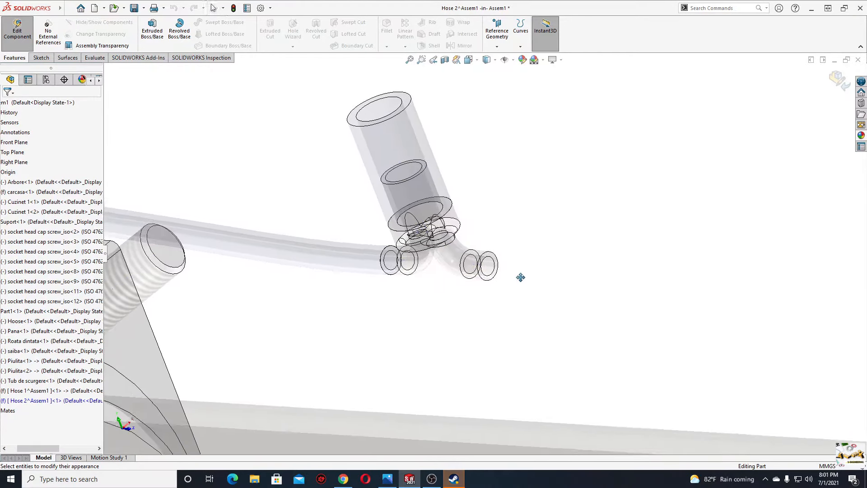
Convert the end-face edges of the Y-connector's free outlet into a 3D sketch and close the sketch.
click(40, 58)
click(148, 47)
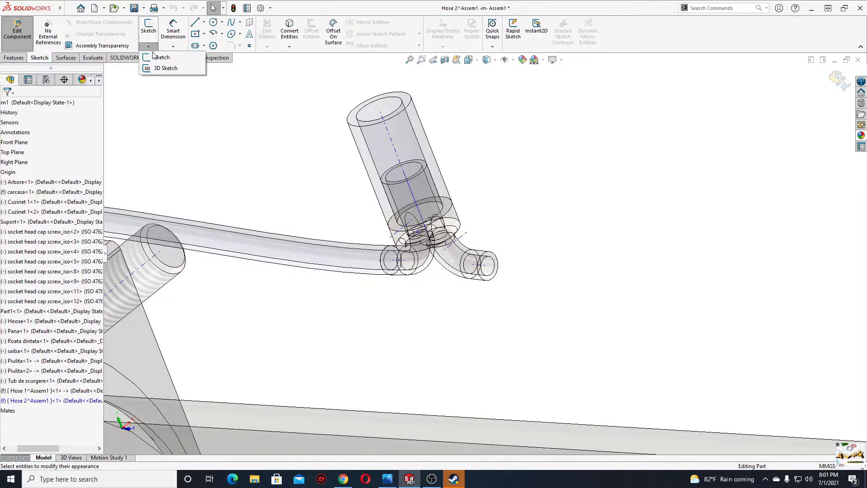
click(165, 68)
scroll(521, 283, down, 3)
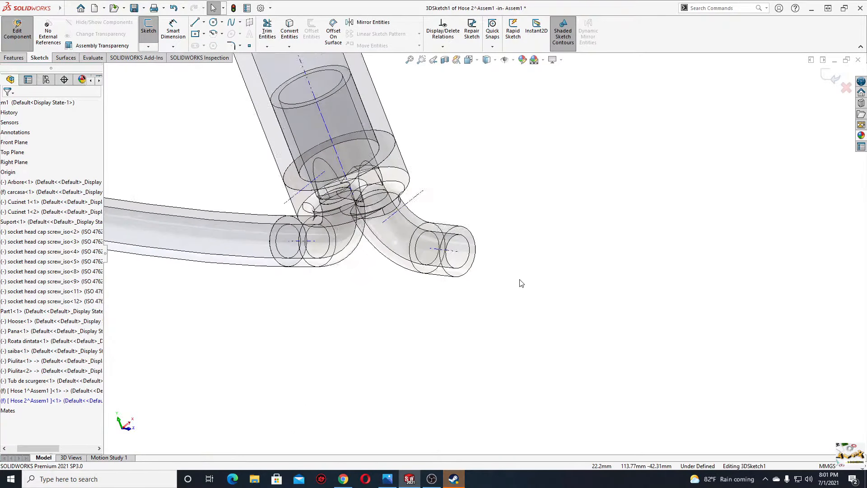
scroll(521, 283, down, 2)
click(460, 248)
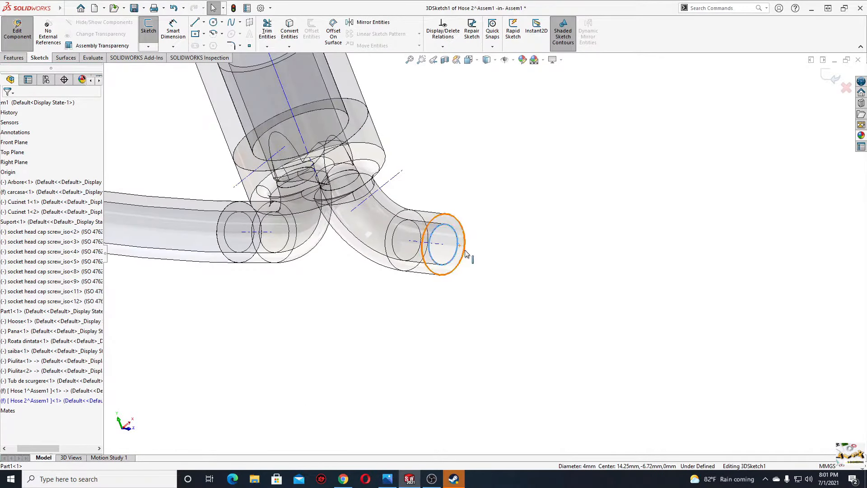
click(289, 32)
scroll(495, 260, up, 5)
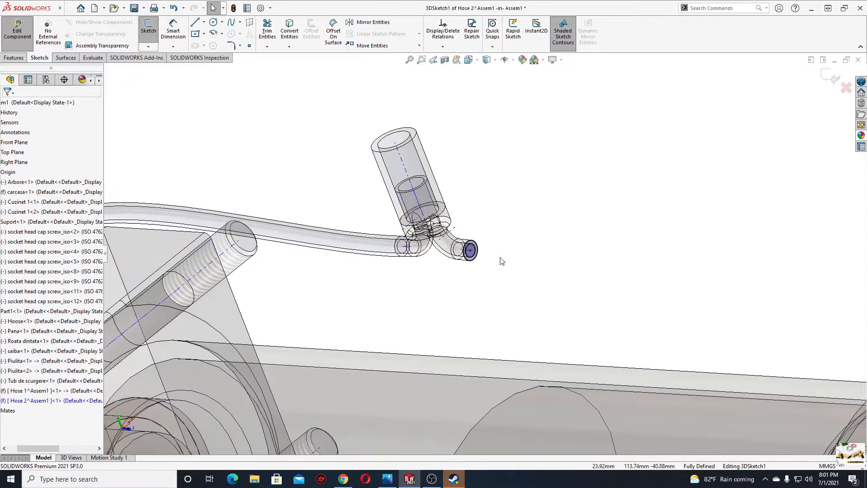
click(832, 78)
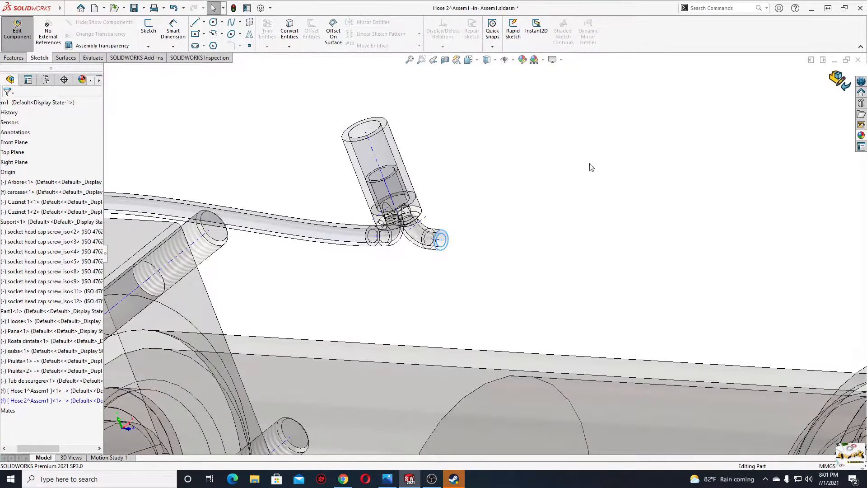
Draw a two-point spline in a new 3D sketch from the connector outlet's centre to the centre of the opposite housing nozzle.
click(148, 46)
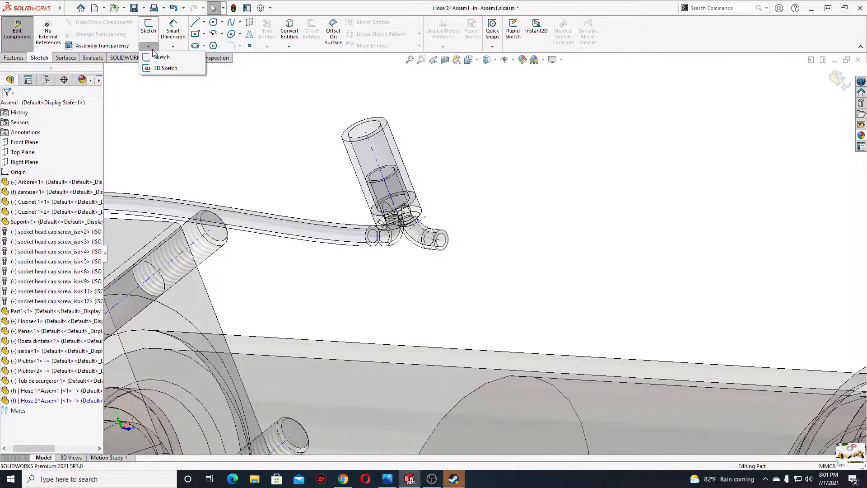
click(163, 70)
ctrl+middle_drag(535, 230, 391, 162)
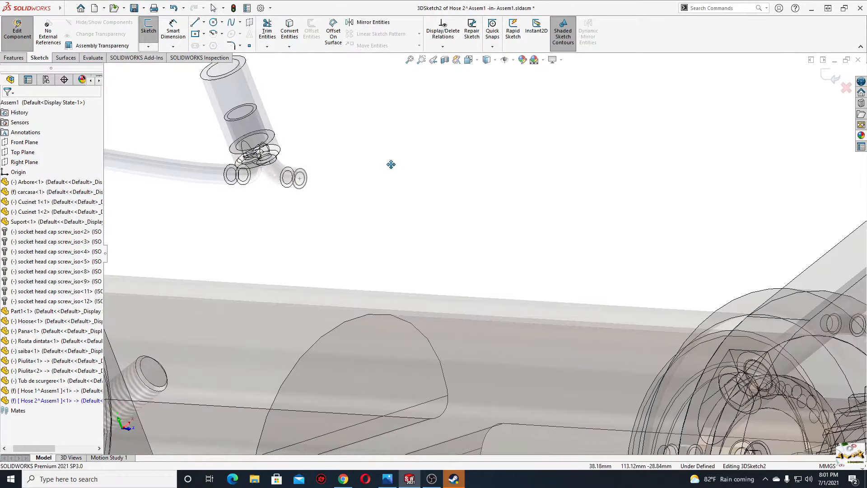
click(230, 23)
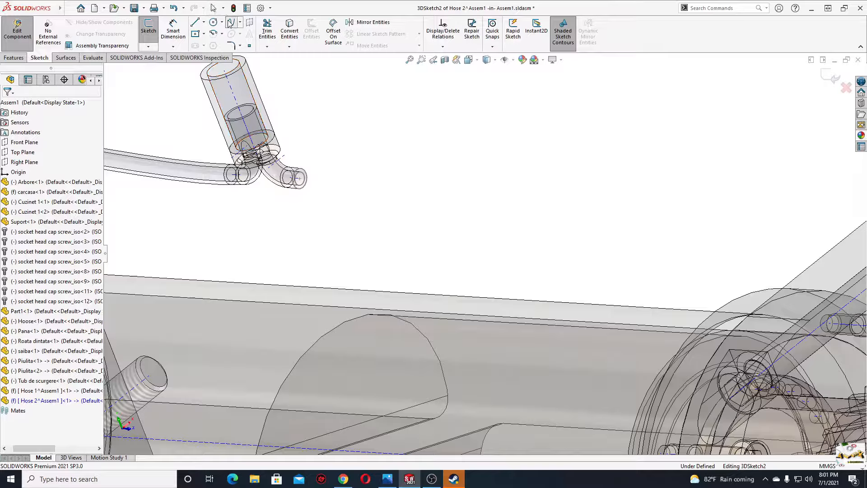
click(301, 180)
scroll(385, 135, down, 10)
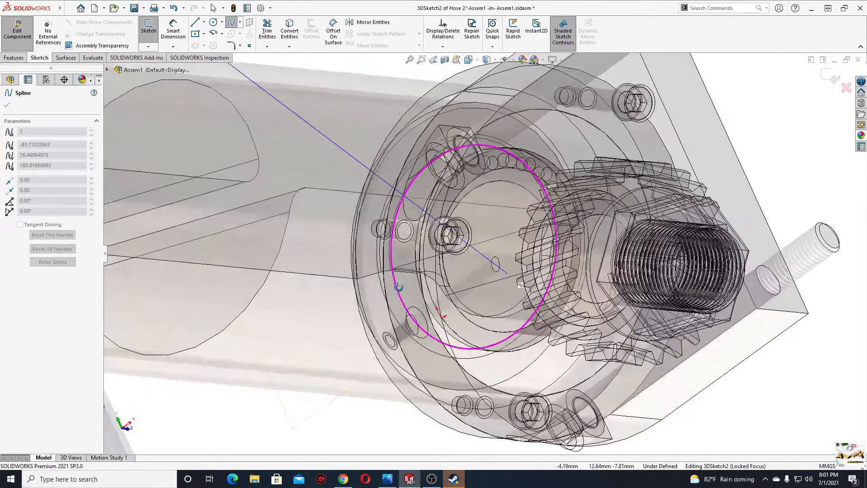
middle_drag(398, 286, 339, 317)
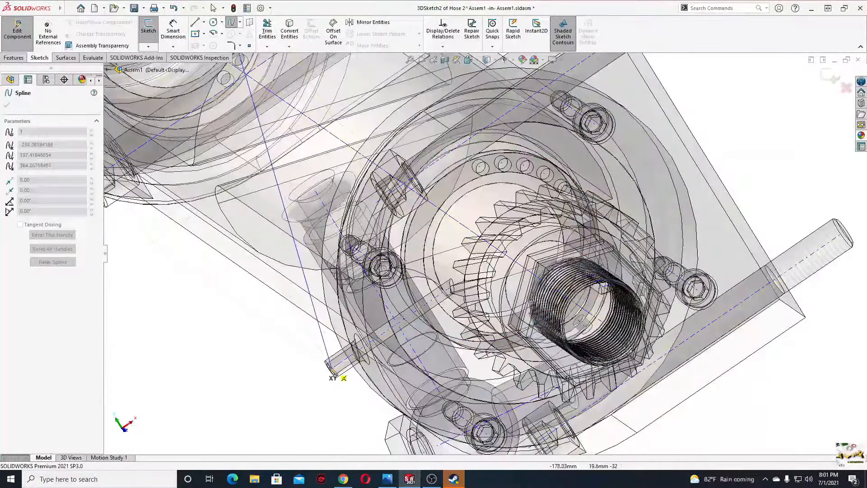
middle_drag(331, 369, 300, 397)
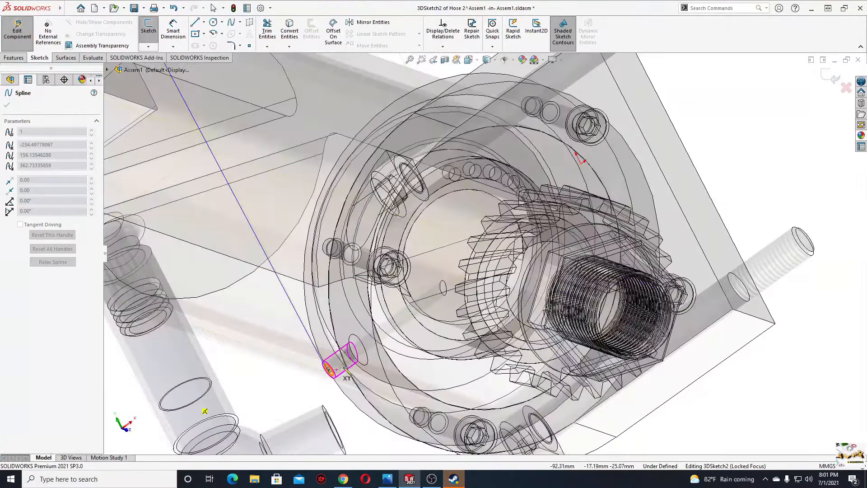
scroll(300, 396, down, 4)
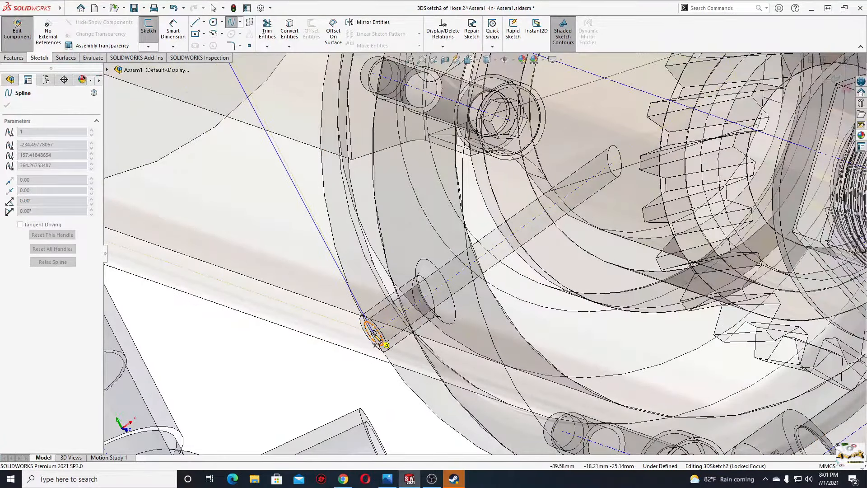
middle_drag(374, 333, 392, 326)
click(376, 333)
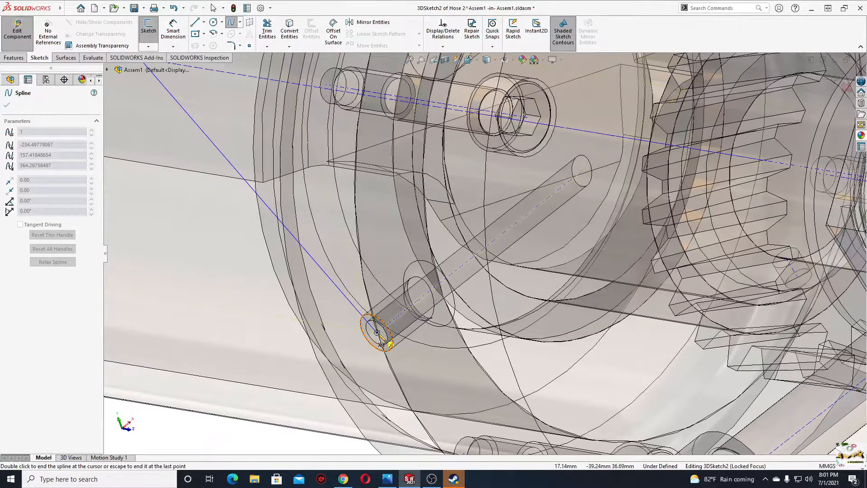
right_click(346, 305)
click(354, 312)
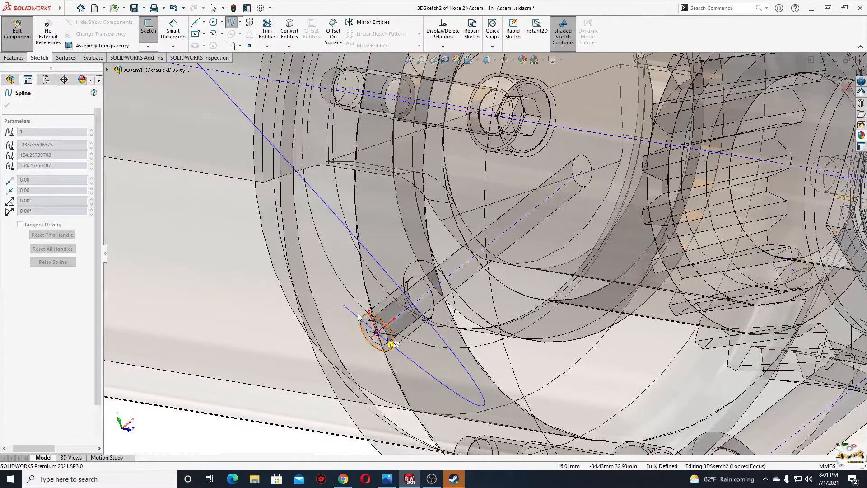
Make the spline tangent to the axis of the housing nozzle.
scroll(311, 294, up, 1)
scroll(397, 207, up, 5)
ctrl+middle_drag(397, 206, 335, 248)
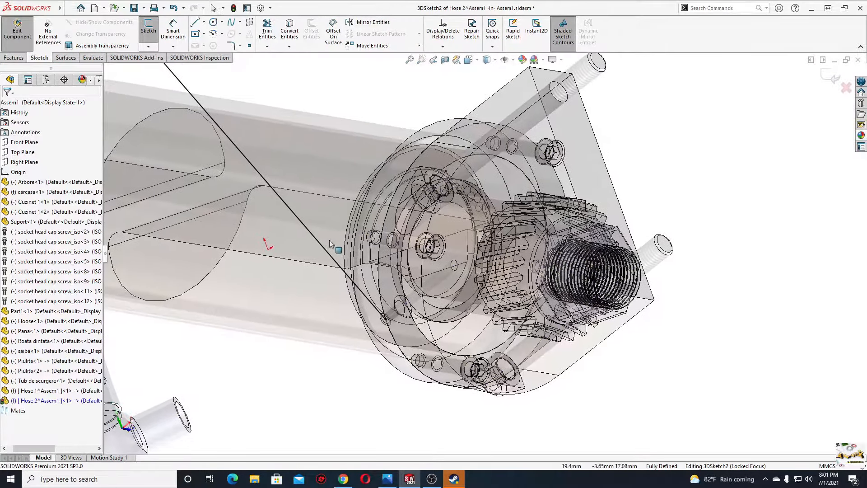
scroll(366, 325, down, 4)
click(396, 311)
ctrl+click(435, 283)
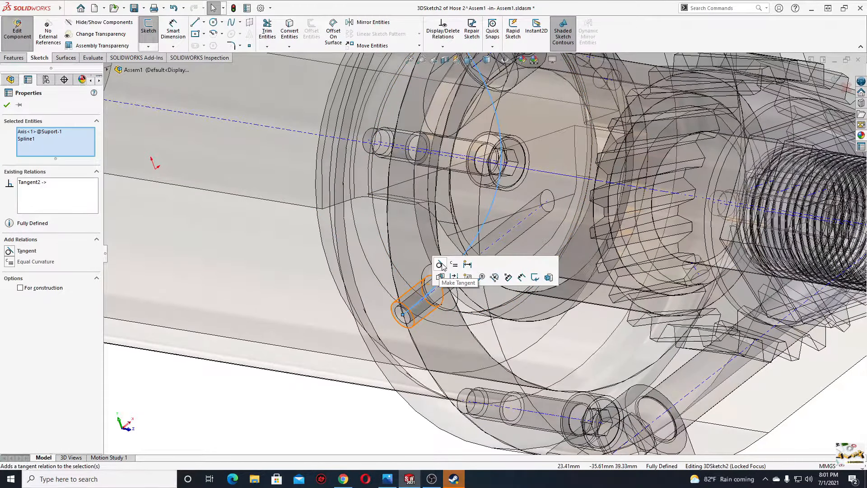
click(441, 265)
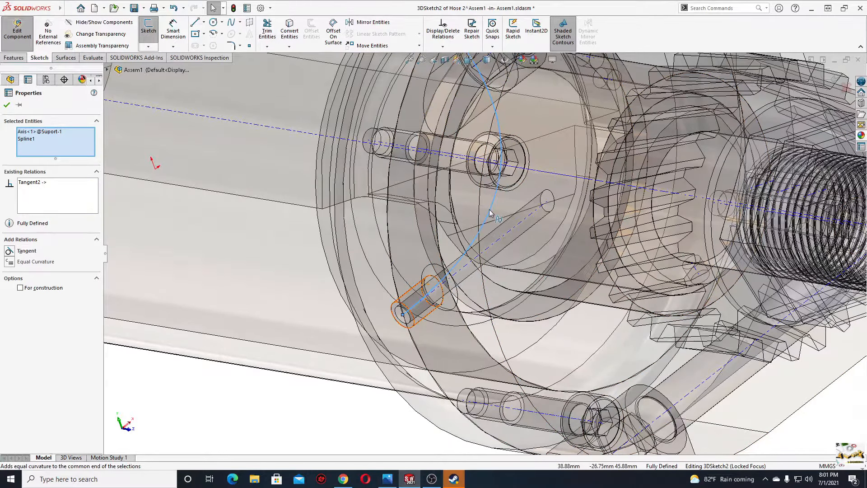
Flip the tangent relation between the spline and the nozzle axis so the curve leaves the nozzle outward.
right_click(29, 186)
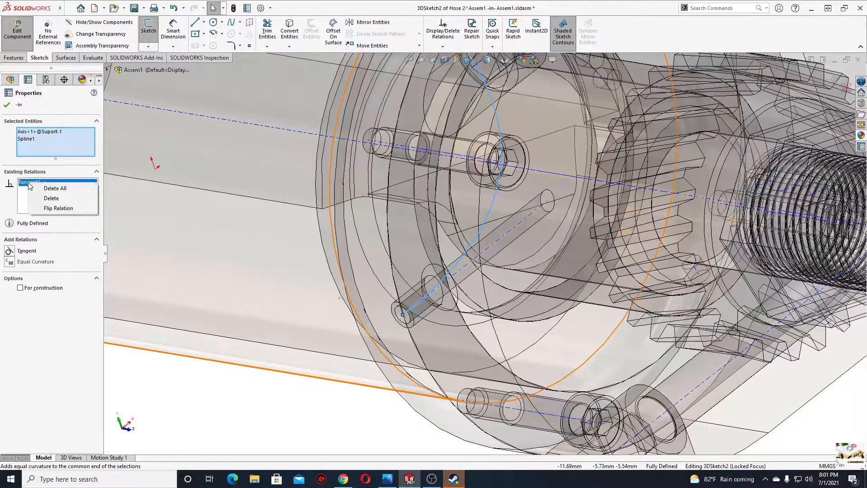
click(61, 209)
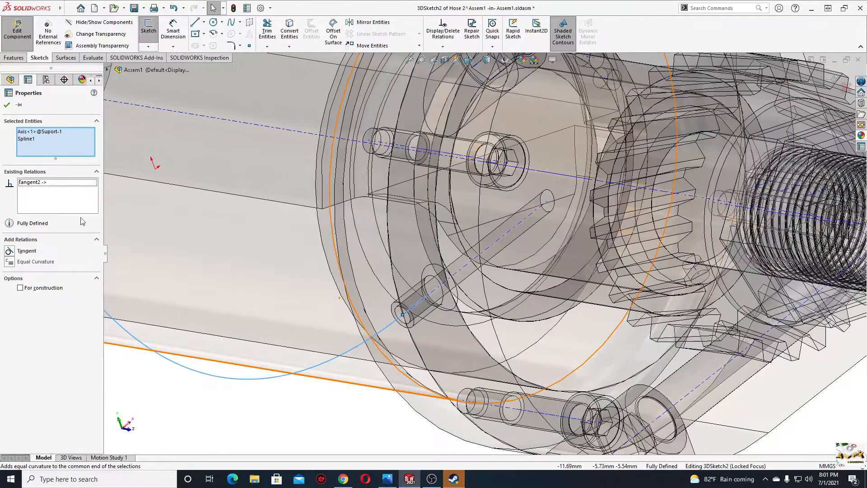
click(6, 108)
Make the spline's other end tangent to the Y-connector outlet's axis and close the 3D path sketch.
scroll(236, 356, up, 6)
ctrl+middle_drag(308, 154, 378, 335)
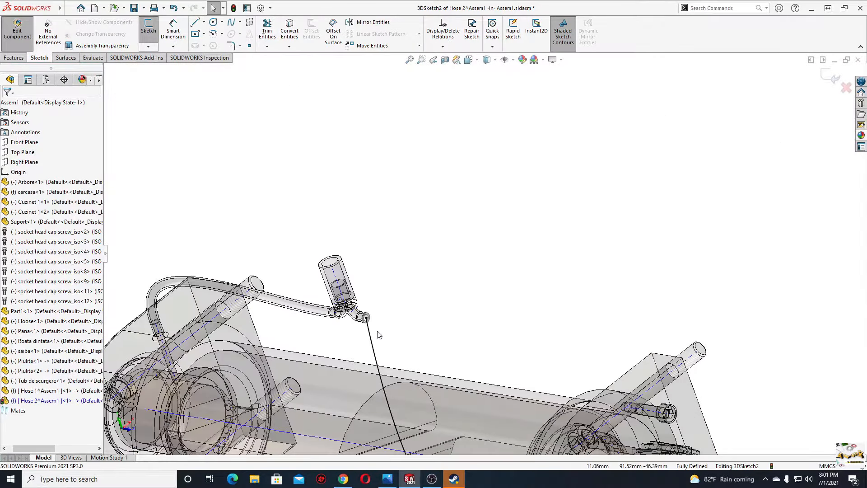
scroll(379, 335, down, 5)
click(420, 248)
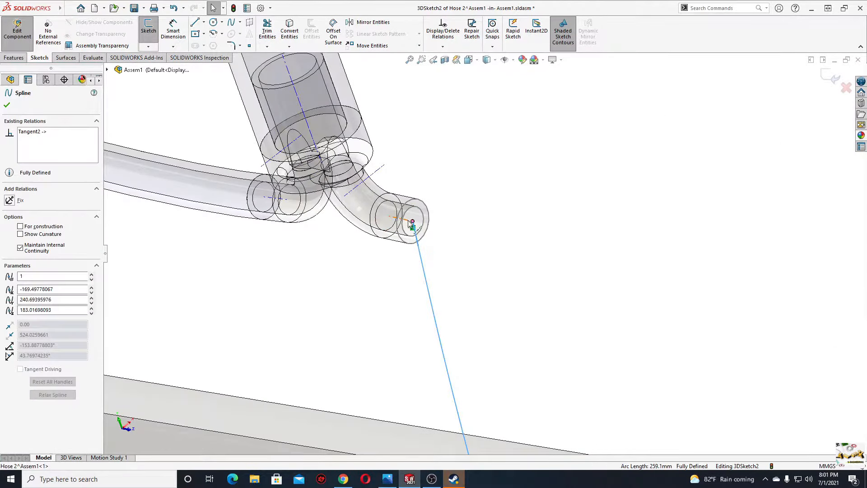
ctrl+click(408, 221)
click(440, 183)
click(428, 317)
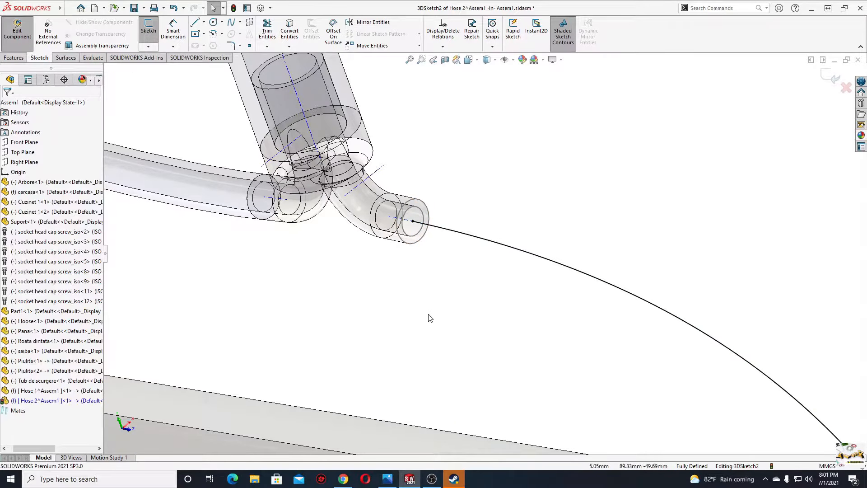
scroll(429, 317, up, 6)
ctrl+middle_drag(540, 327, 381, 165)
scroll(479, 296, up, 2)
ctrl+middle_drag(480, 296, 471, 345)
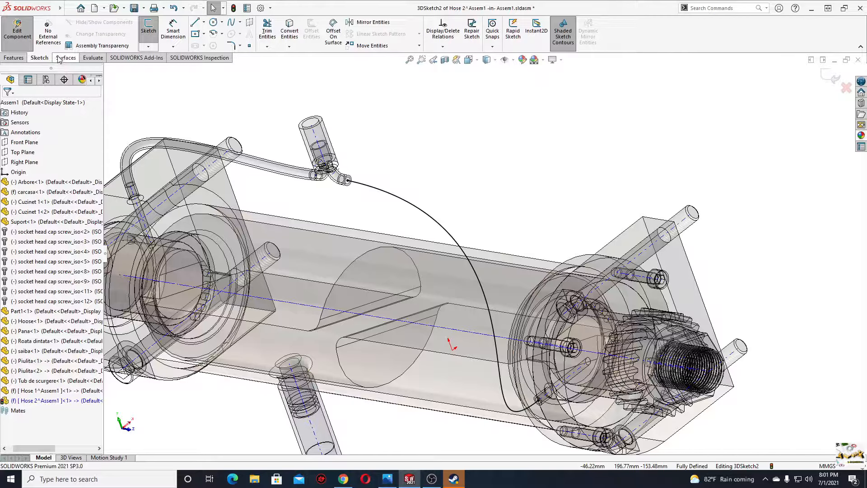
click(830, 77)
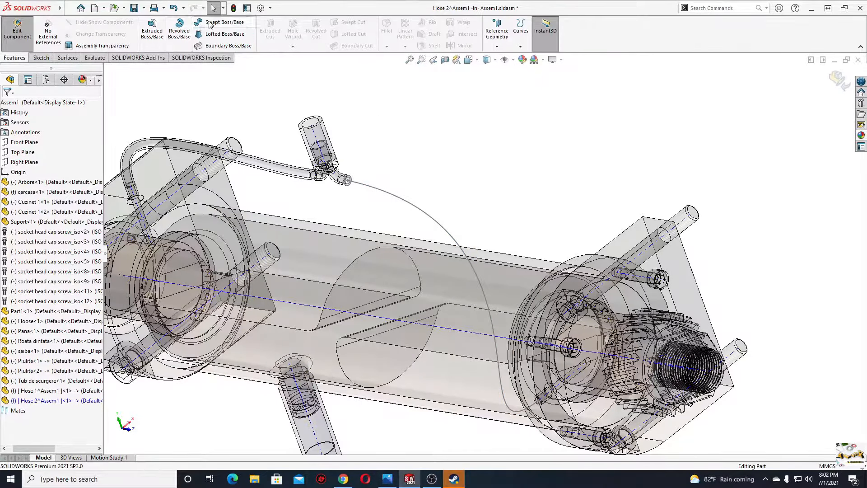
Create a swept boss using the converted outlet circles as the profile and the spline as the path.
click(215, 23)
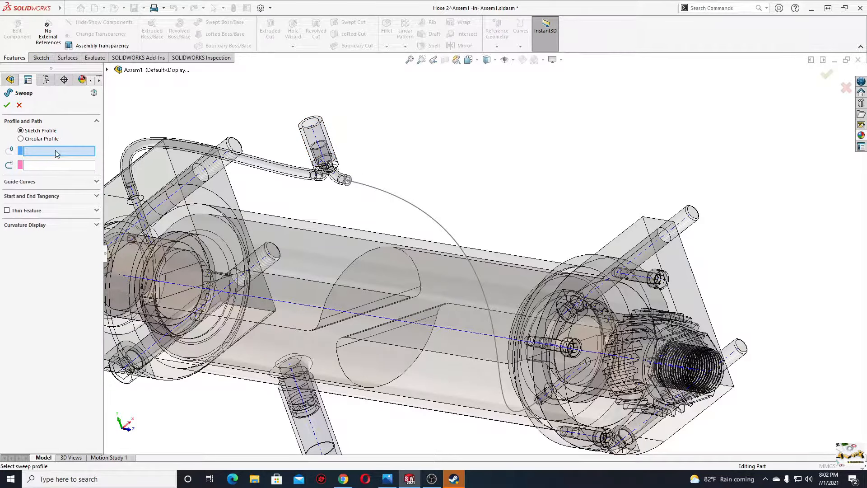
scroll(296, 206, down, 8)
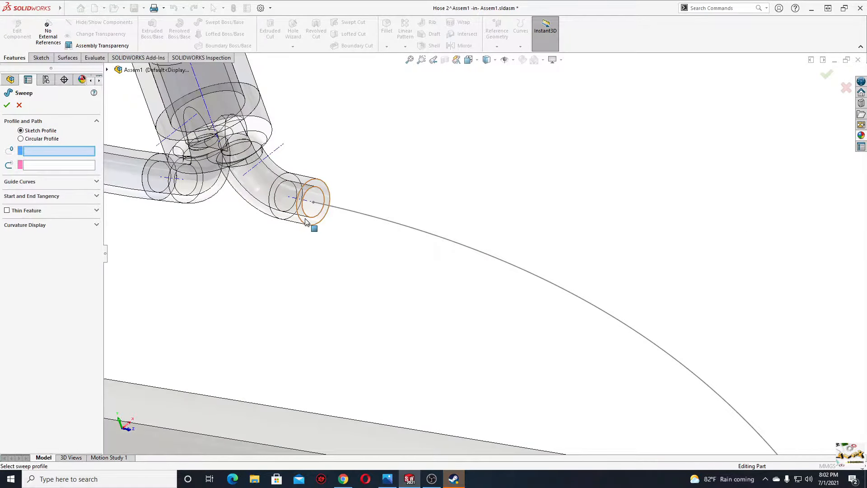
click(304, 226)
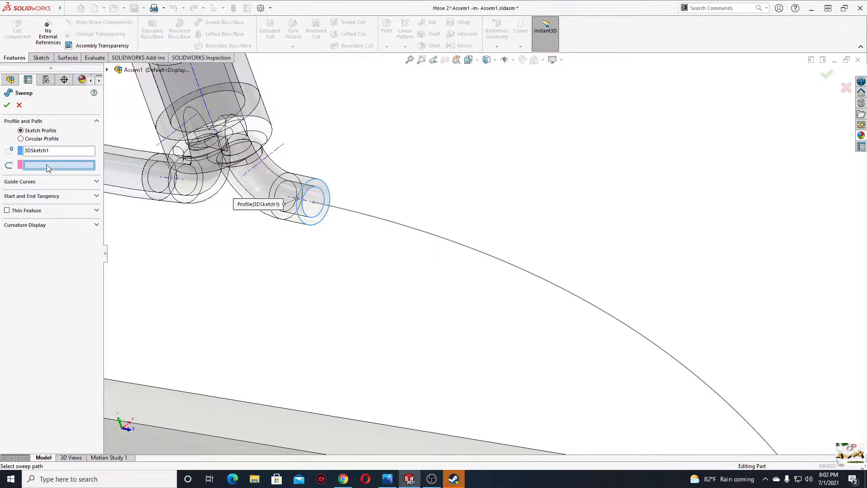
click(438, 240)
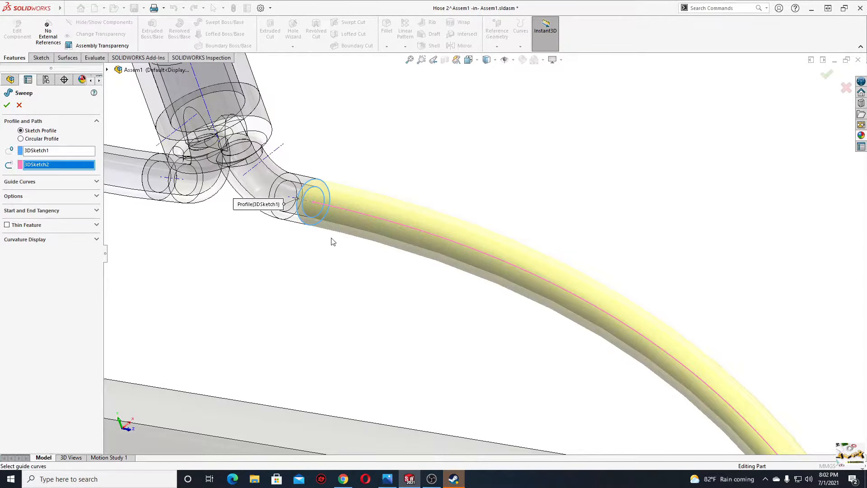
scroll(305, 235, up, 8)
middle_drag(362, 247, 364, 265)
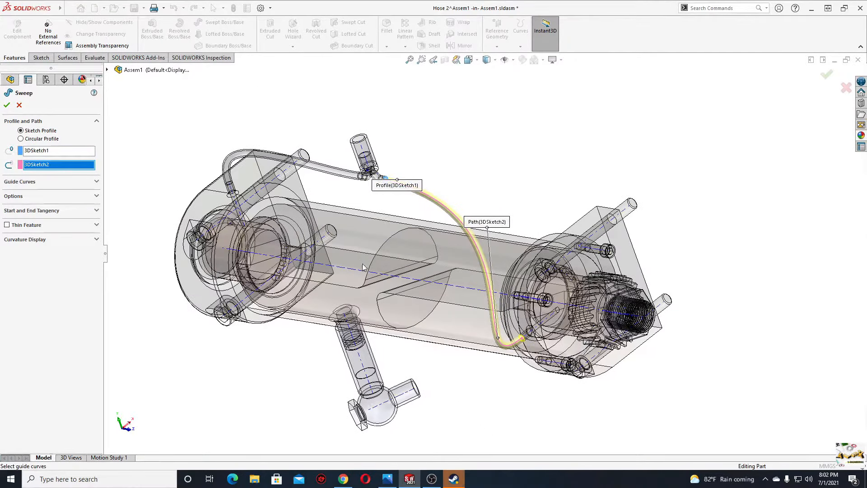
mouse_move(444, 288)
middle_down()
mouse_move(405, 304)
mouse_move(454, 289)
middle_up()
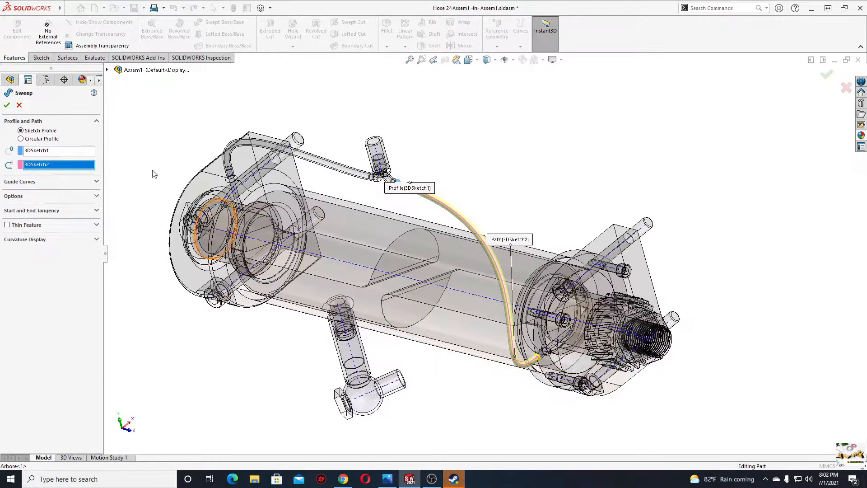
click(7, 105)
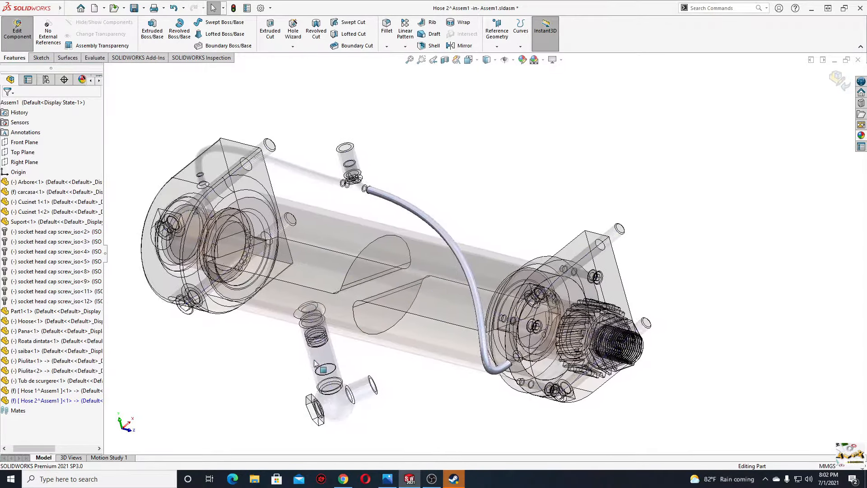
Apply the glossy rubber appearance to the swept body of Hose 2.
click(861, 136)
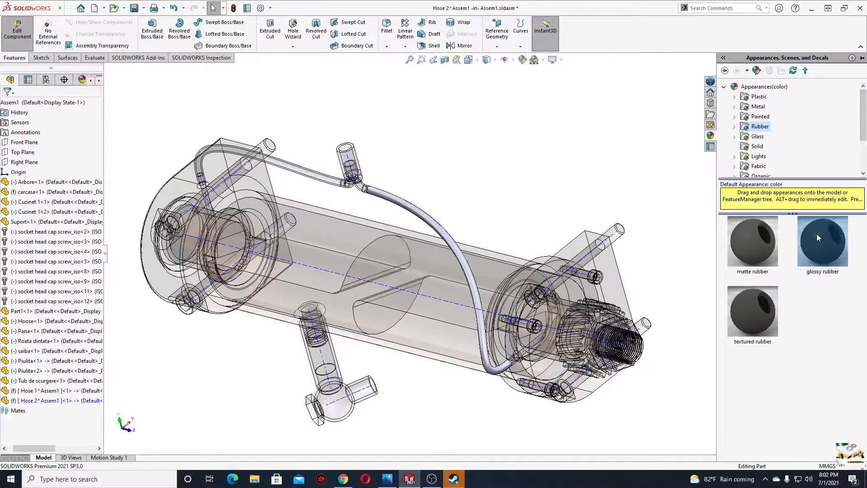
drag(825, 236, 416, 210)
click(423, 209)
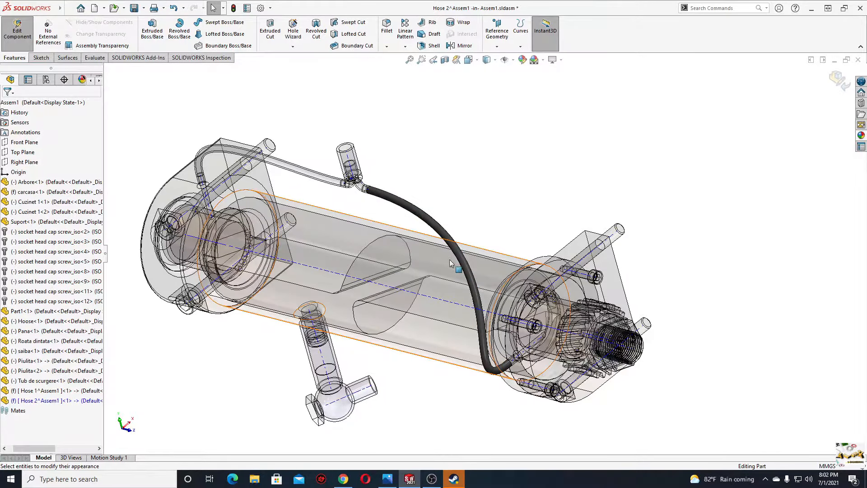
ctrl+middle_drag(368, 301, 496, 296)
scroll(655, 261, up, 4)
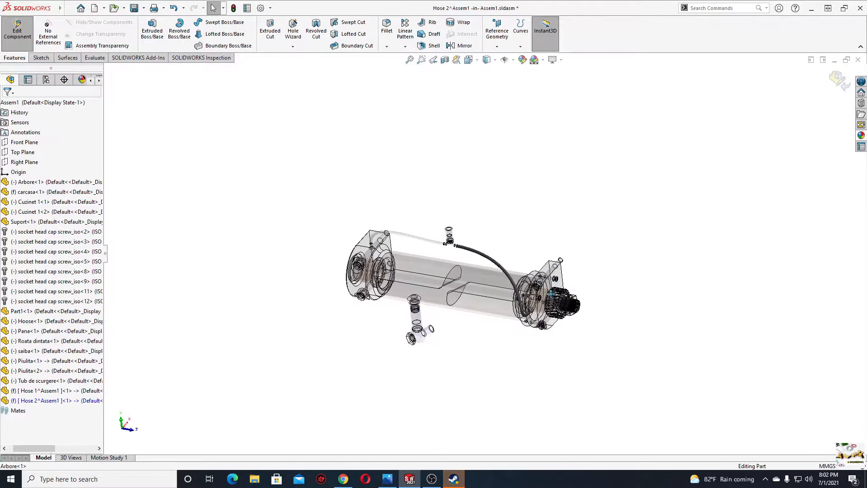
scroll(501, 240, down, 4)
ctrl+middle_drag(504, 248, 554, 235)
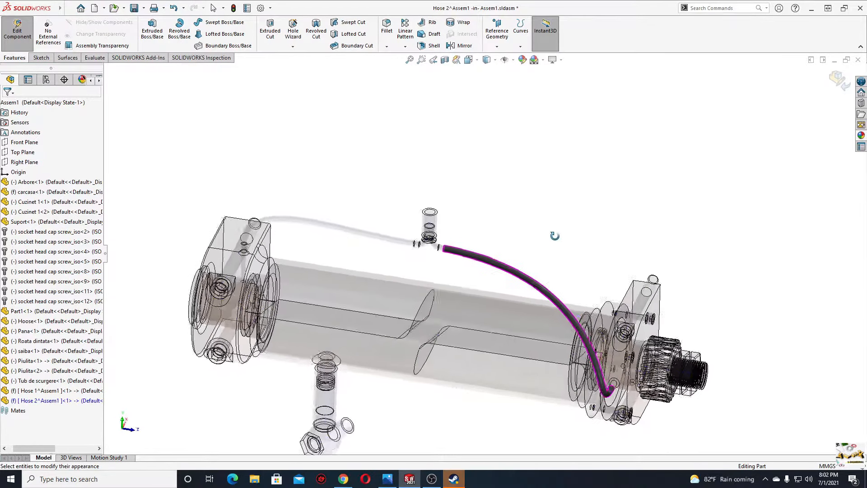
Finish editing Hose 2 in context, return to the assembly and hide the temporary axes.
click(841, 80)
middle_drag(526, 221, 534, 110)
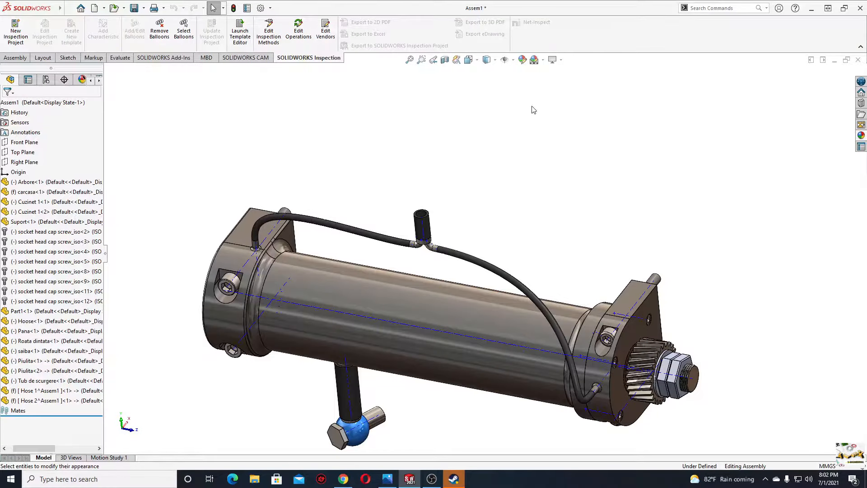
click(514, 60)
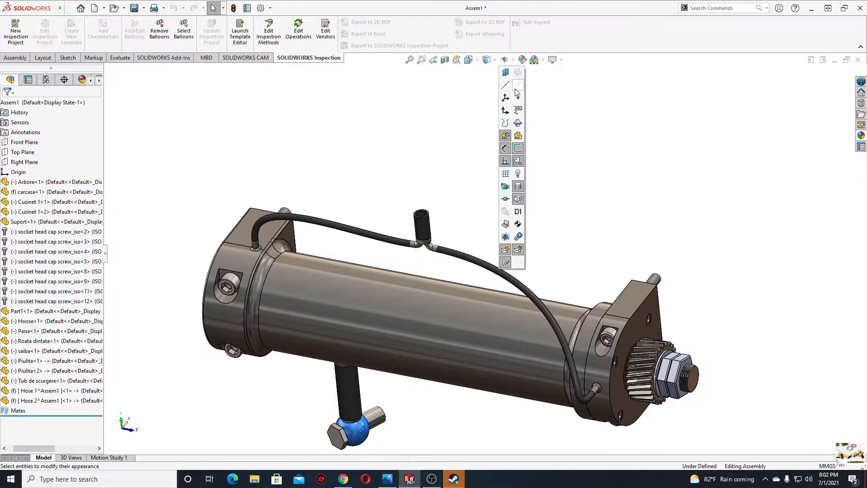
Examine both hoses from several angles, including their connections to the housing nozzles and the Y-connector.
middle_drag(455, 276, 465, 243)
click(485, 246)
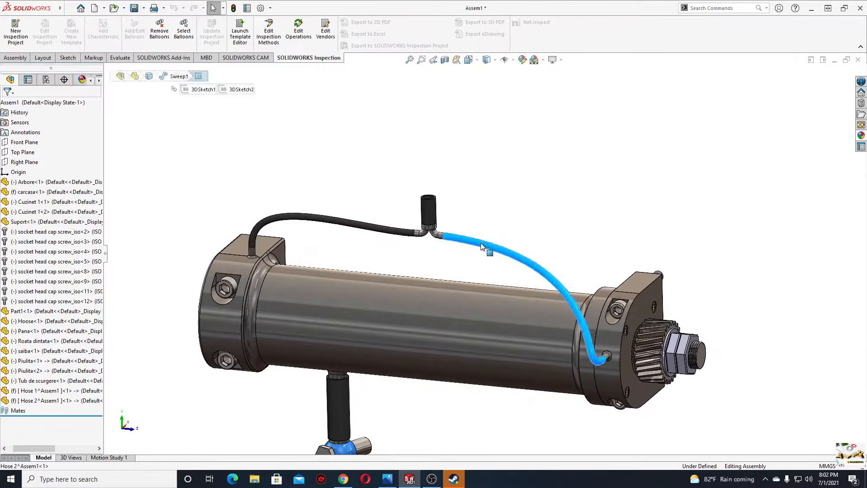
ctrl+click(398, 234)
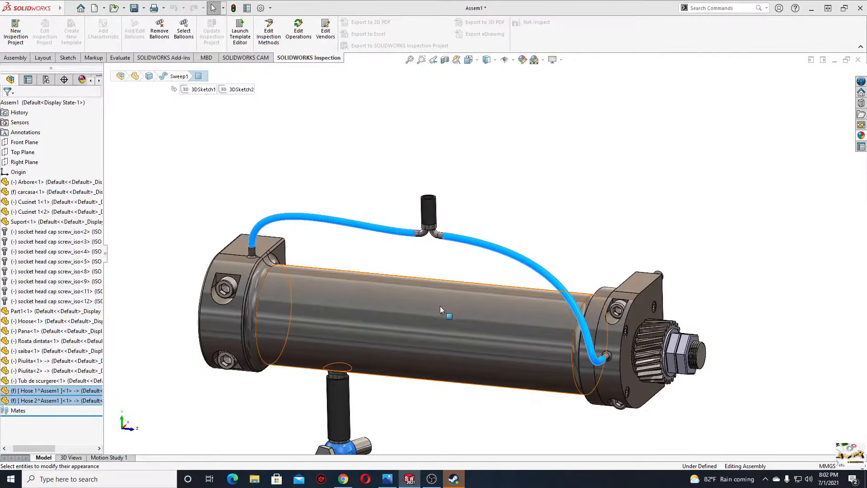
middle_drag(440, 306, 407, 357)
click(546, 246)
middle_drag(481, 327, 455, 248)
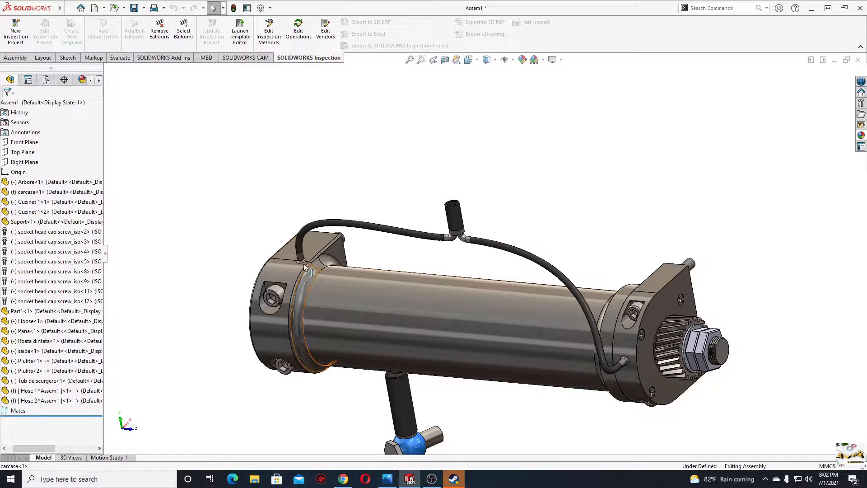
mouse_move(298, 261)
middle_down()
mouse_move(330, 266)
mouse_move(325, 240)
mouse_move(337, 242)
mouse_move(286, 241)
mouse_move(283, 262)
middle_up()
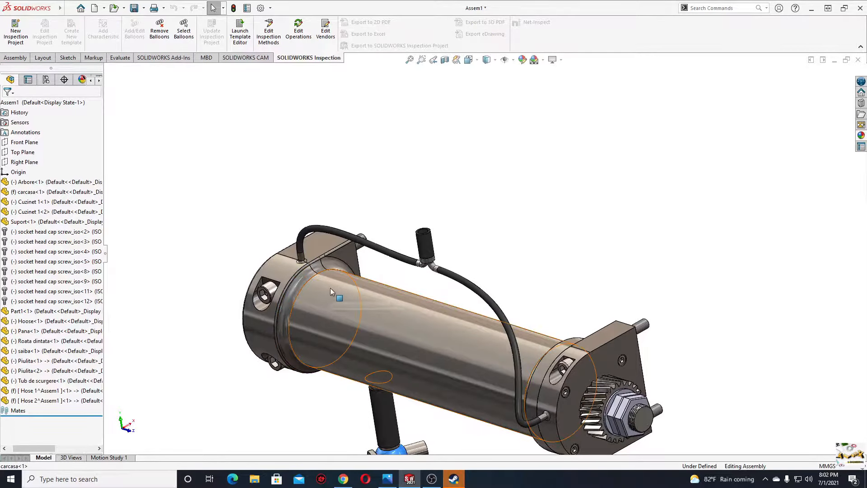
ctrl+middle_drag(330, 288, 319, 262)
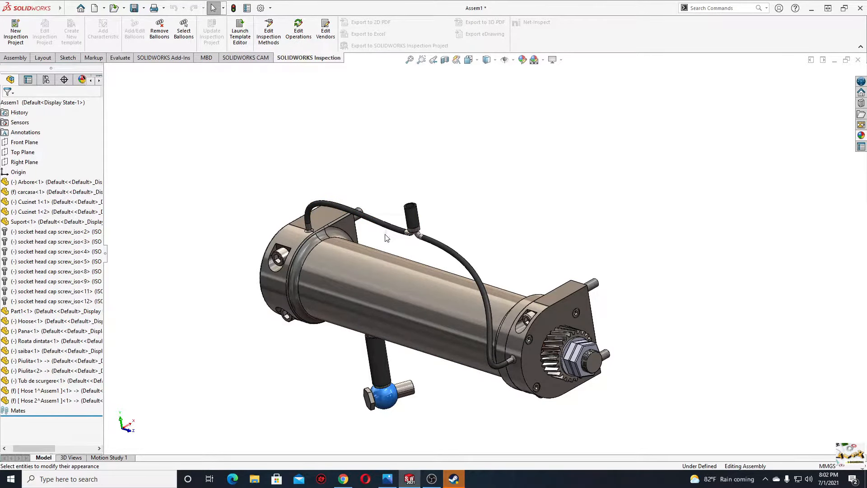
ctrl+middle_drag(384, 237, 330, 236)
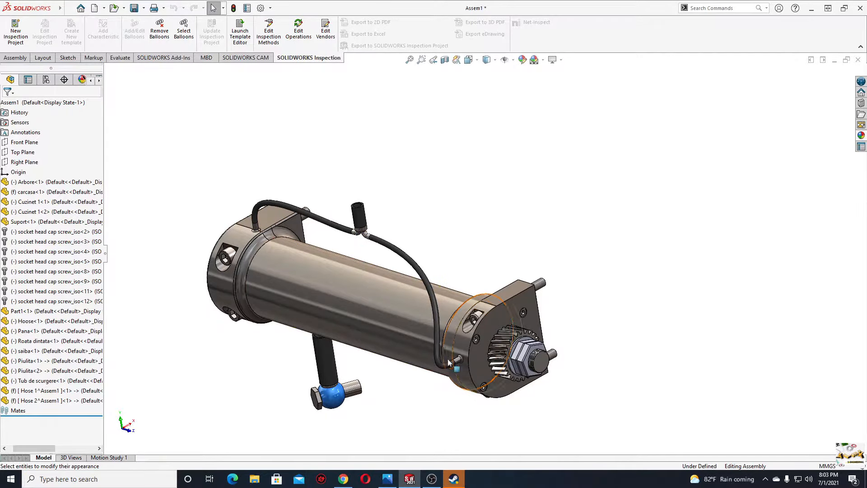
middle_drag(427, 276, 462, 241)
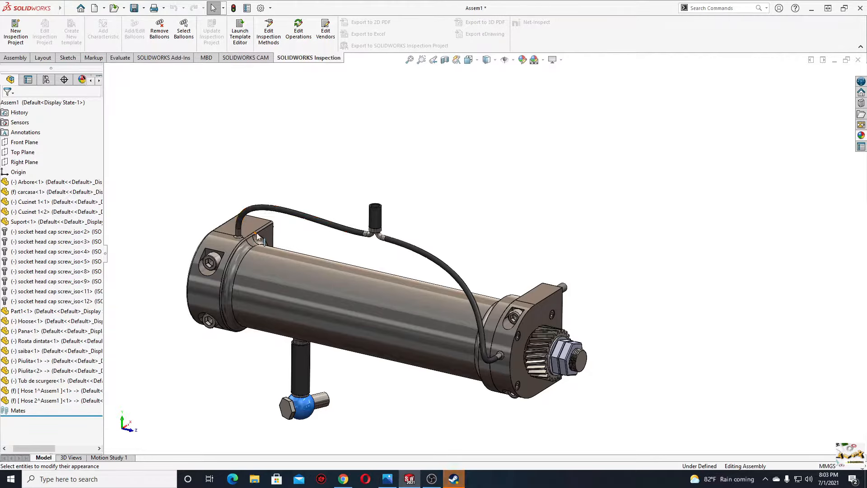
mouse_move(257, 232)
middle_down()
mouse_move(235, 239)
mouse_move(257, 243)
middle_up()
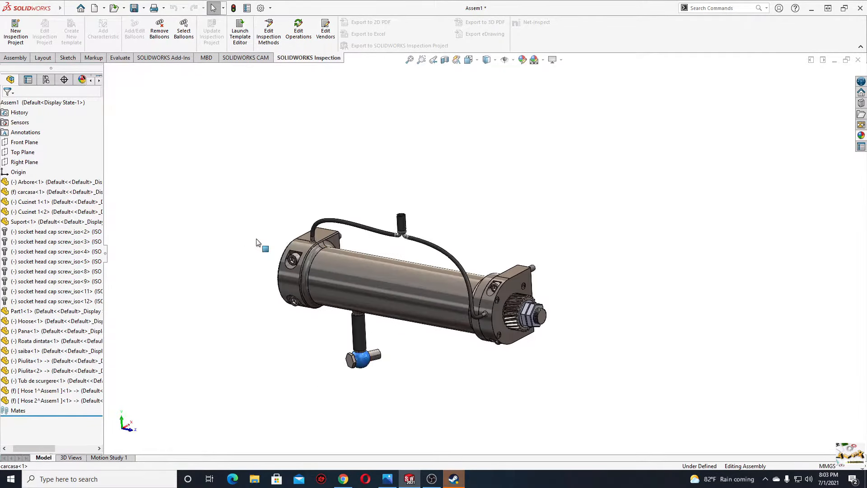
Isolate Hose 1 and Hose 2 to inspect their shapes alone, and exit isolation to show the whole assembly.
click(359, 231)
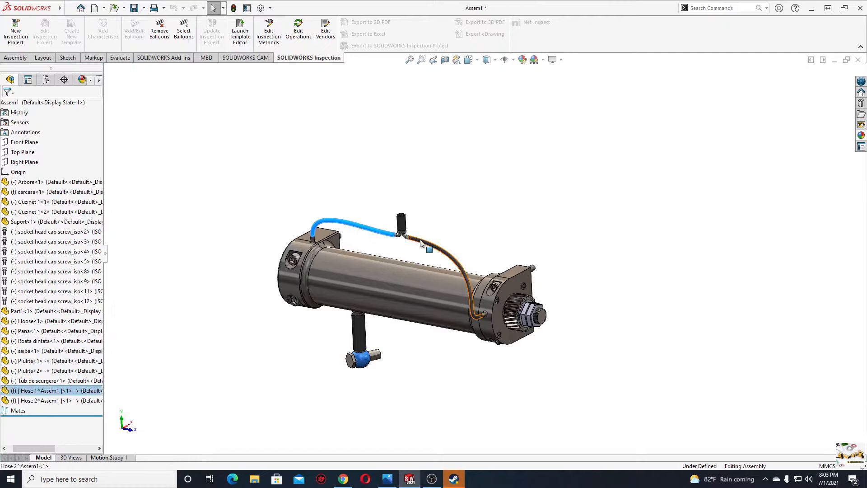
ctrl+click(420, 243)
right_click(421, 242)
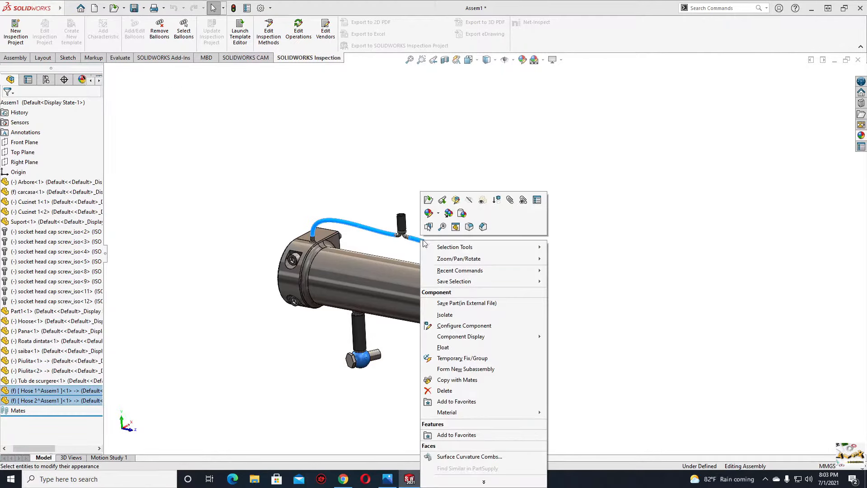
click(466, 315)
mouse_move(422, 248)
middle_down()
mouse_move(389, 242)
mouse_move(379, 263)
mouse_move(341, 280)
mouse_move(384, 250)
mouse_move(410, 252)
middle_up()
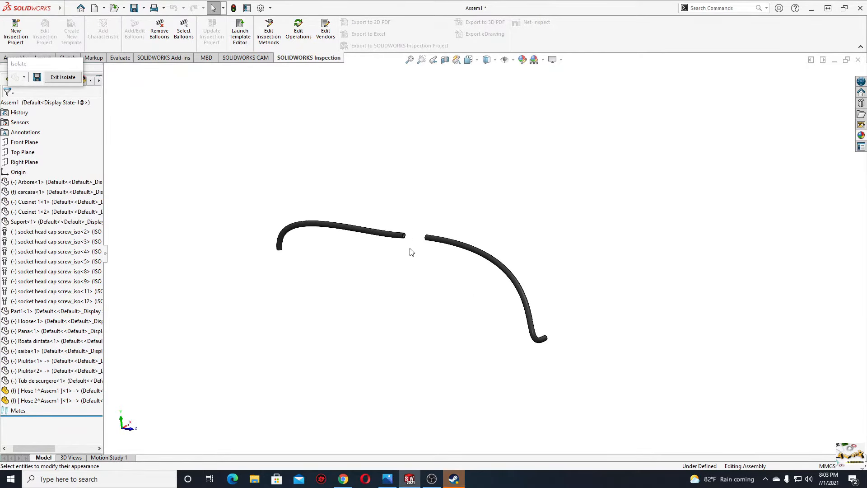
click(64, 78)
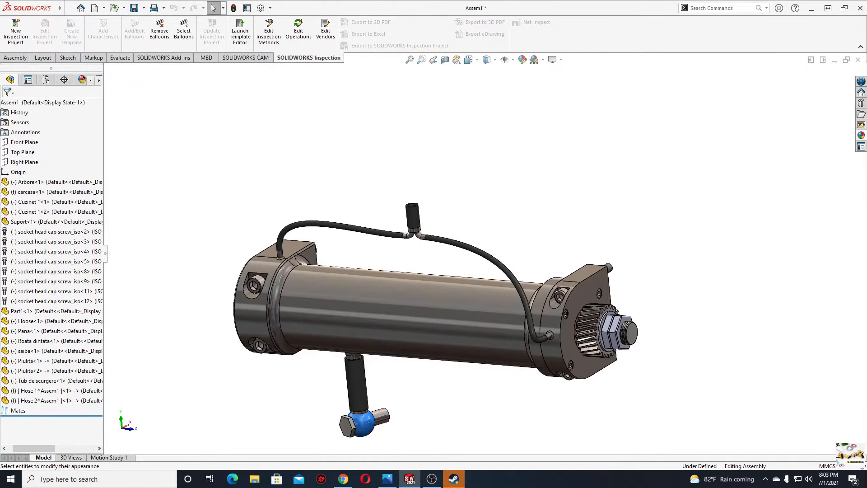